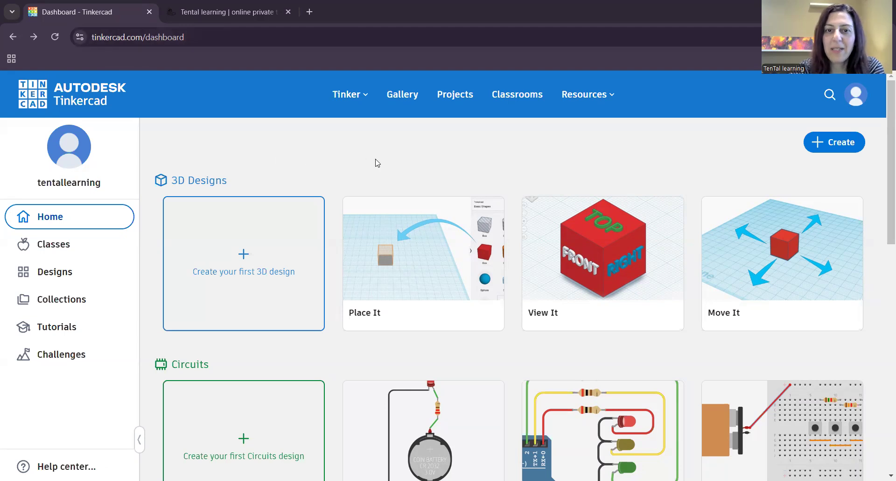
Create a new 3D design and place a solid red box near the middle of the workplane
scroll(444, 158, "down", 2)
scroll(442, 156, "up", 2)
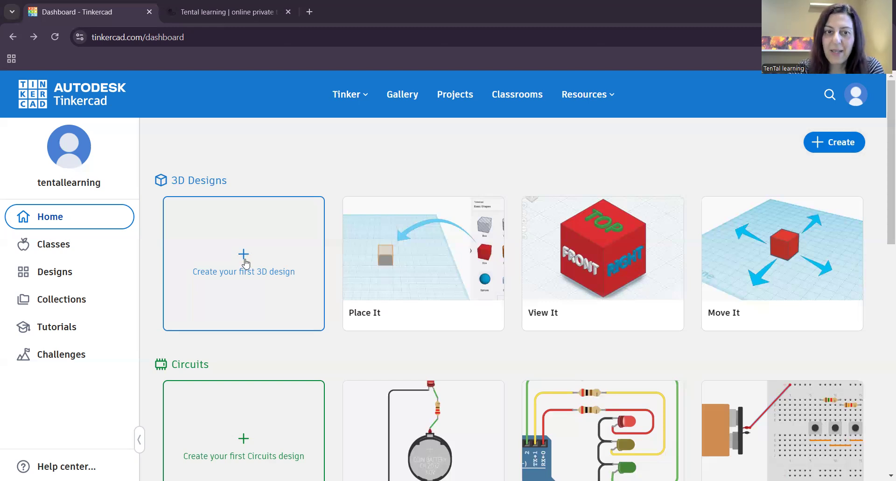
left_click(838, 148)
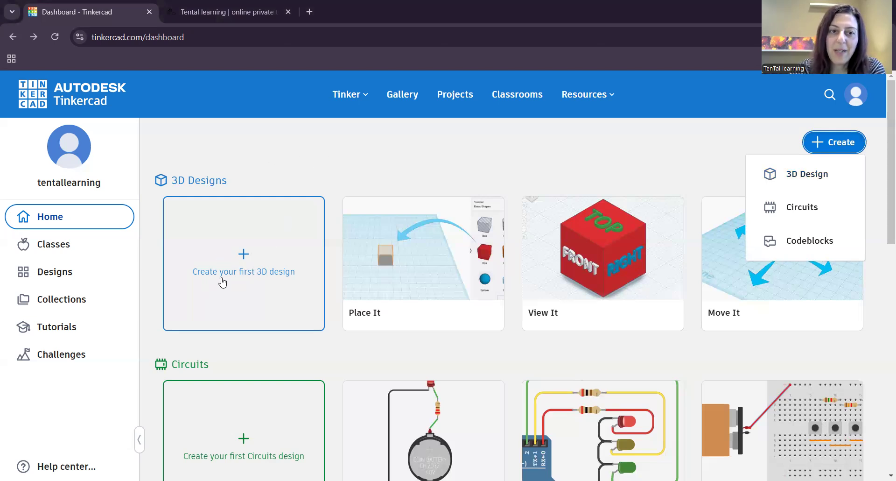
left_click(251, 264)
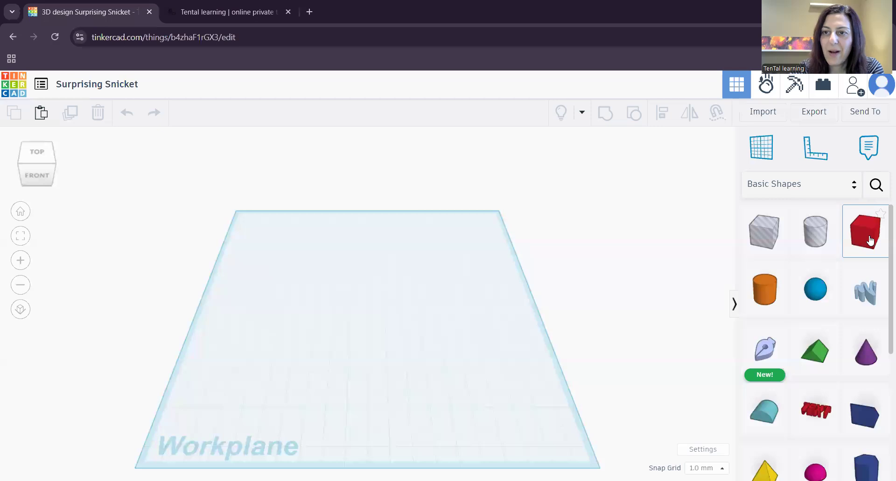
left_click_drag(870, 238, 360, 318)
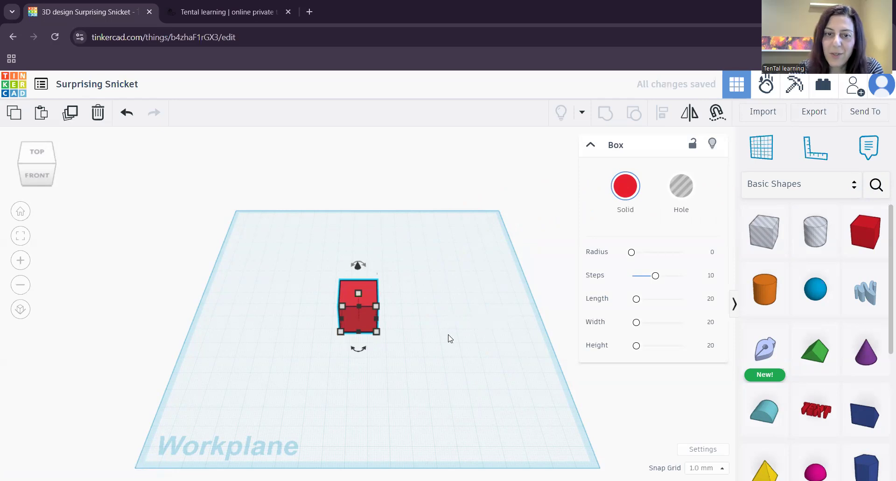
Flatten the box to a height of 9 mm, and lower its top face slightly further
mouse_move(433, 341)
right_mouse_down()
mouse_move(410, 360)
mouse_move(428, 360)
mouse_move(435, 339)
right_mouse_up()
scroll(434, 340, "up", 4)
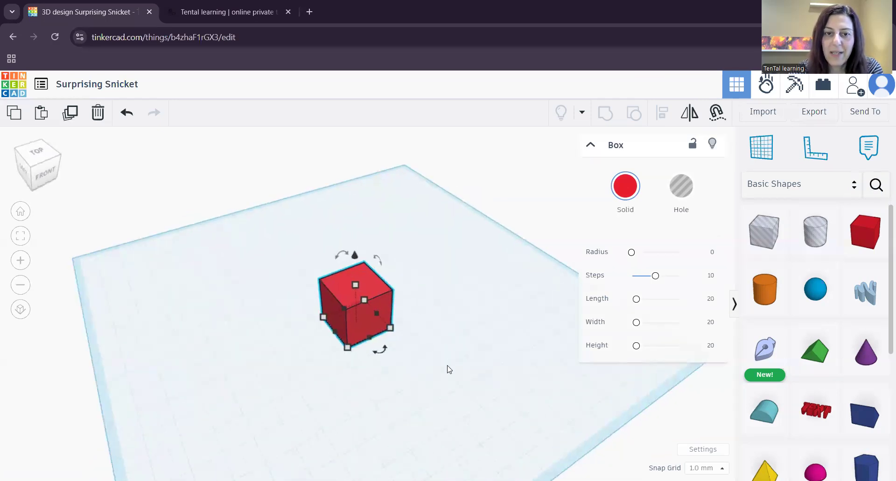
right_click_drag(365, 358, 414, 346)
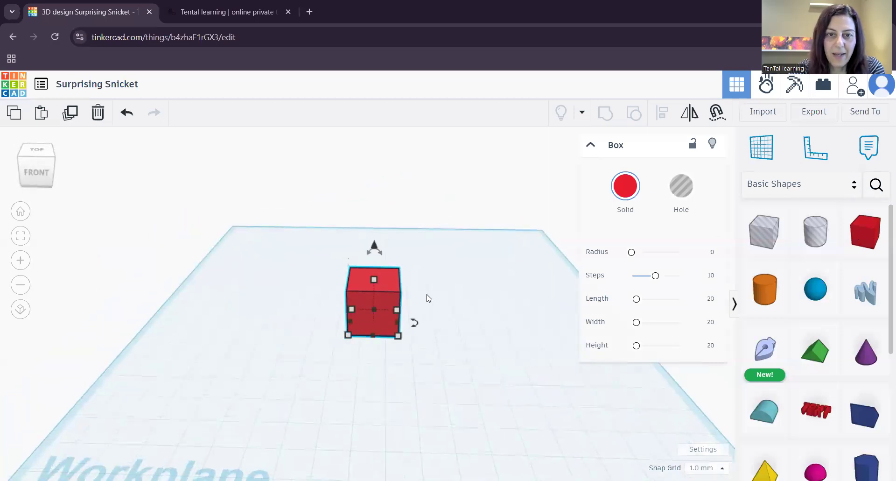
scroll(452, 333, "up", 2)
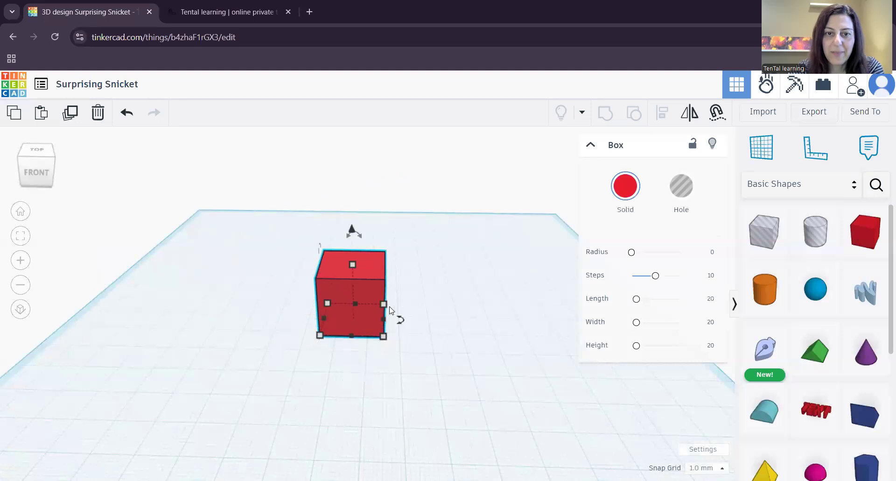
left_click_drag(352, 265, 350, 294)
scroll(362, 352, "up", 2)
scroll(362, 348, "up", 3)
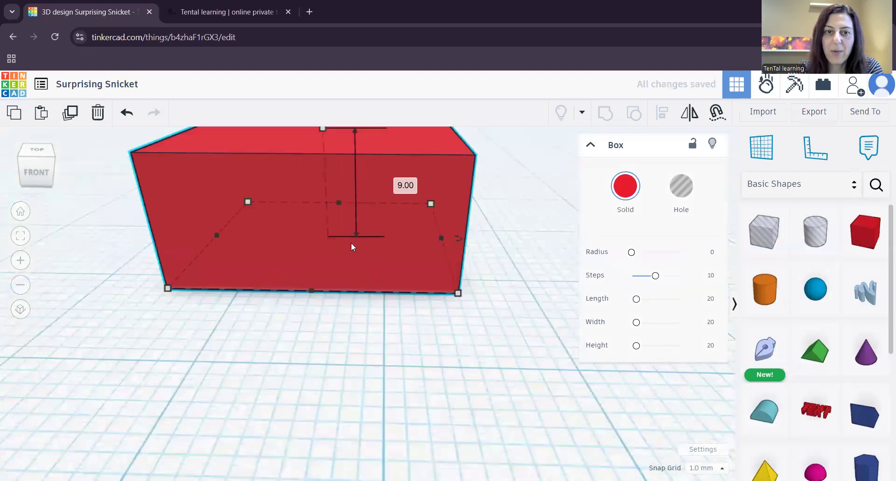
scroll(351, 242, "down", 1)
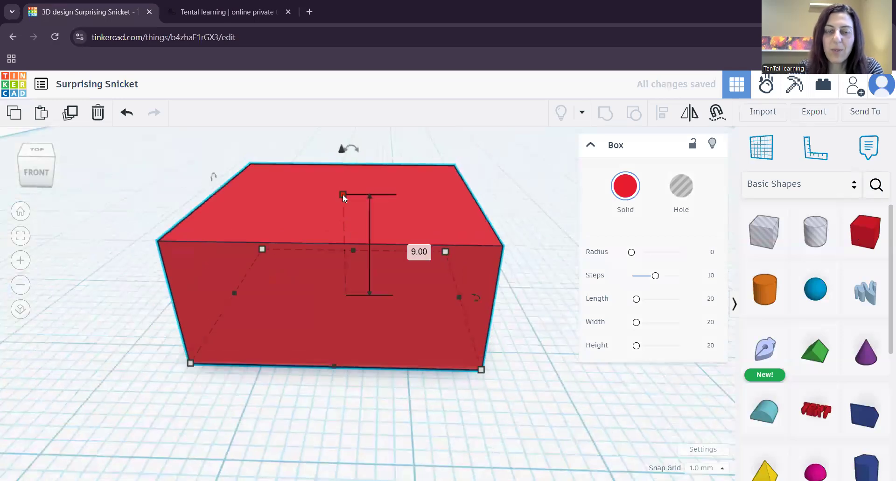
left_click_drag(343, 195, 344, 219)
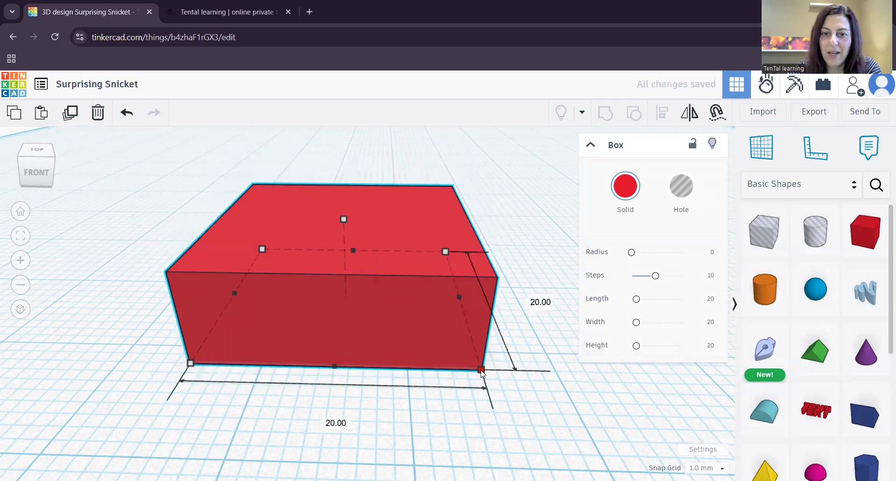
Stretch the box's base from its corners to about 28 mm by 24 mm
left_click_drag(487, 373, 521, 367)
left_click_drag(198, 359, 127, 353)
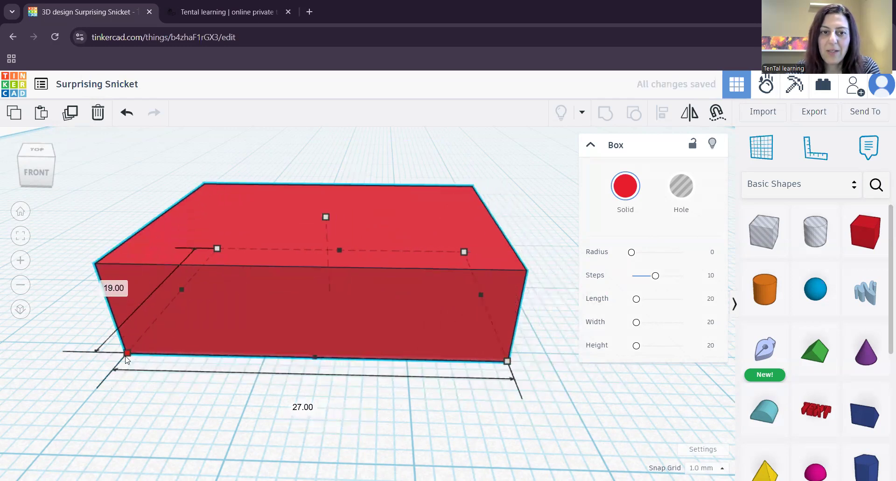
mouse_move(217, 248)
left_mouse_down()
mouse_move(214, 292)
mouse_move(221, 231)
left_mouse_up()
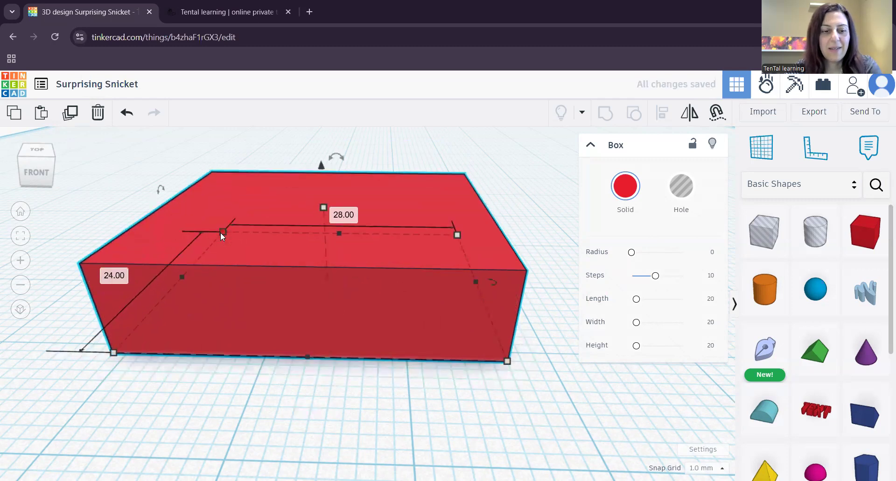
Undo all the height and base size changes made to the box
left_click(123, 116)
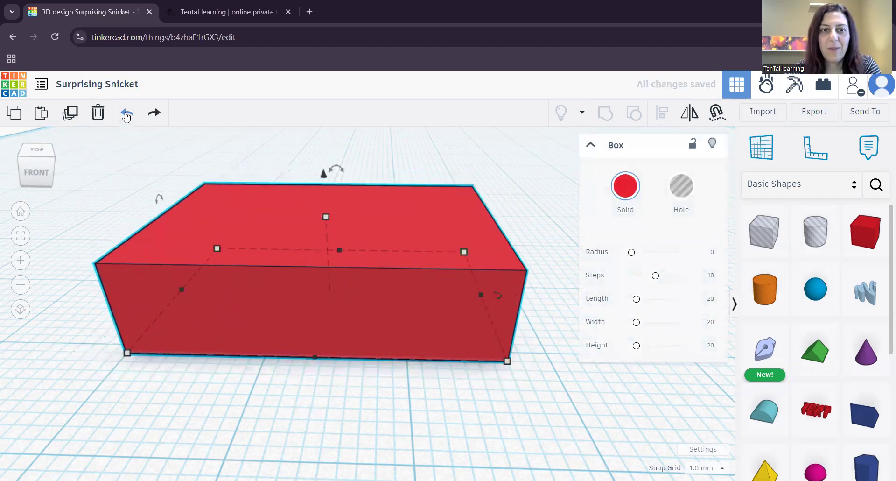
left_click(124, 115)
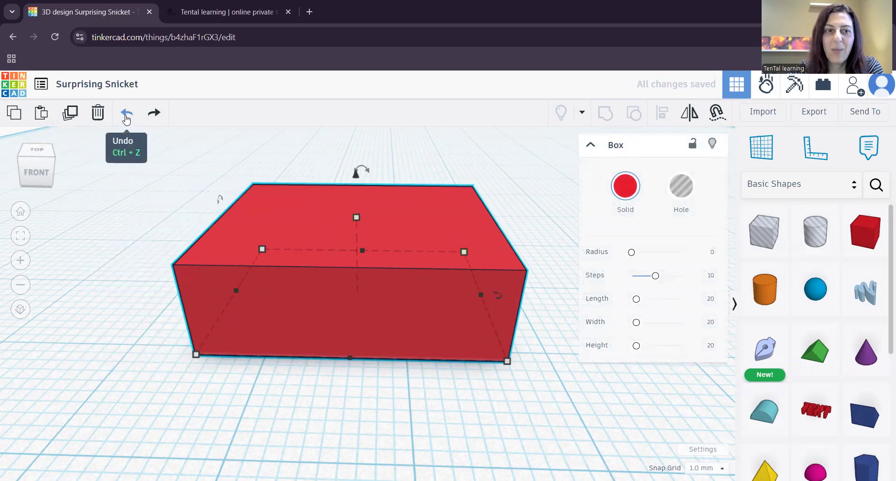
left_click(127, 117)
left_click(127, 117)
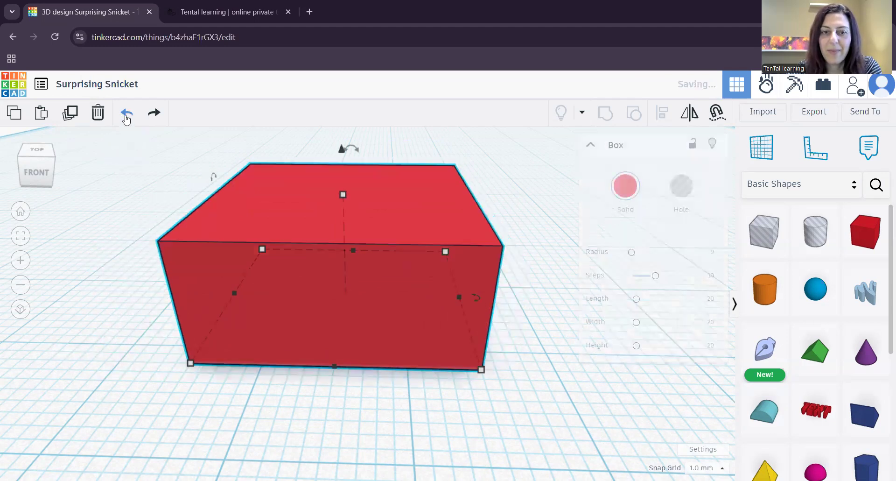
left_click(127, 119)
Examine the box from several angles, including the straight left and back views
scroll(269, 251, "down", 3)
right_click_drag(285, 233, 283, 316)
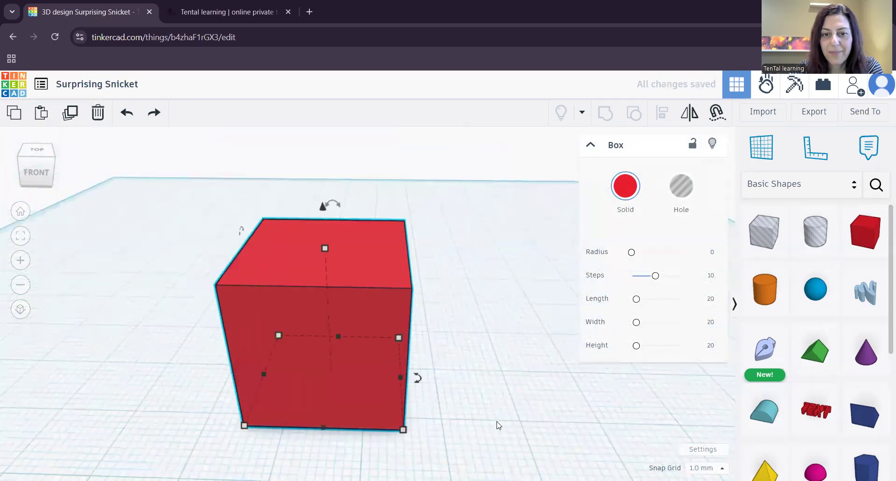
right_click_drag(497, 405, 401, 423)
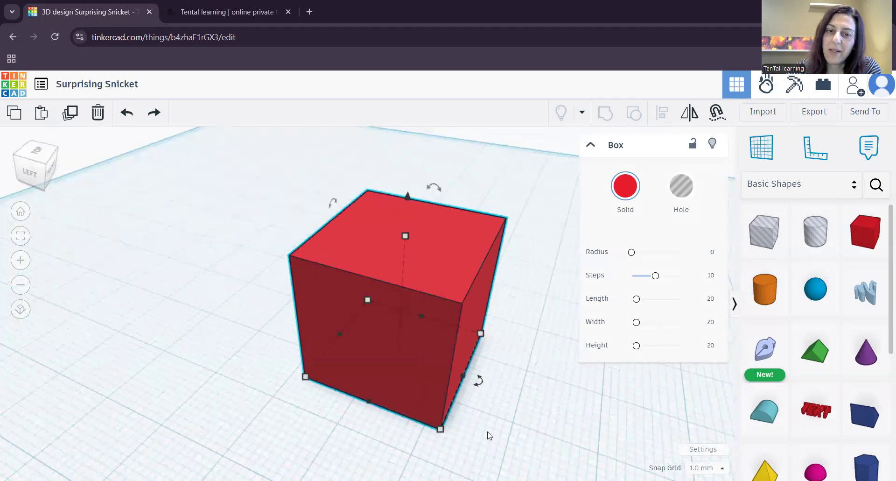
middle_click_drag(496, 429, 496, 429)
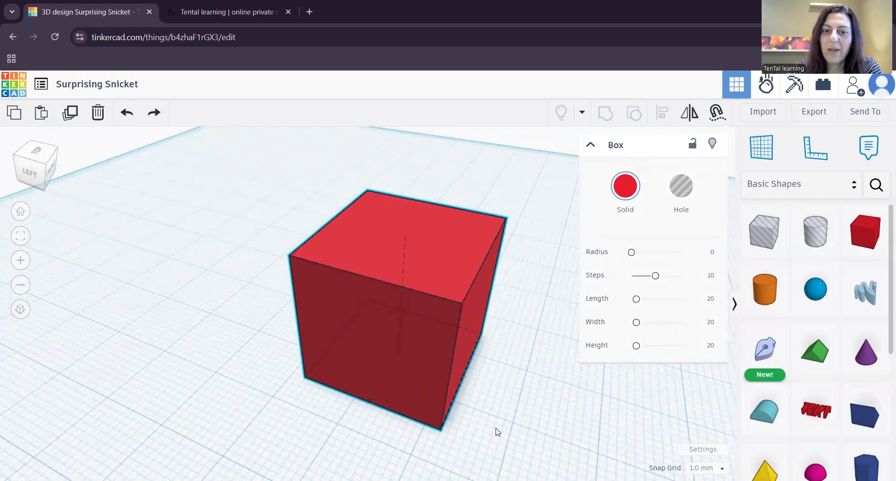
right_click_drag(498, 431, 497, 402)
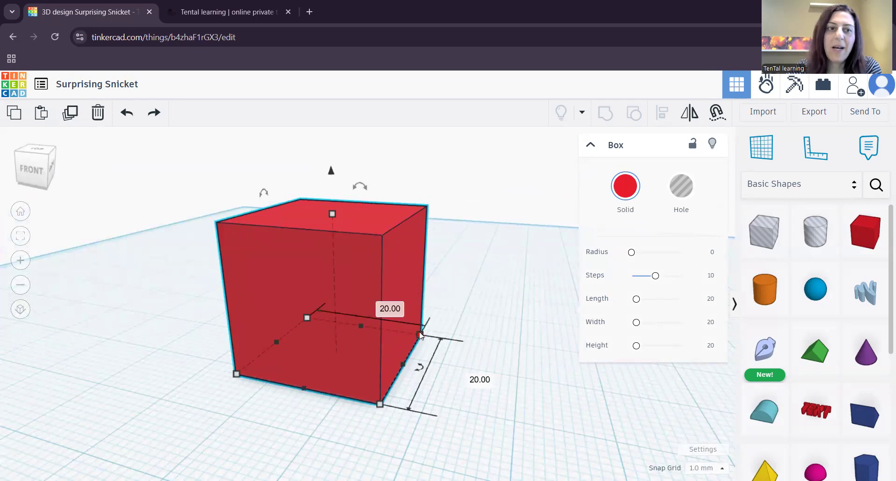
left_click(10, 172)
left_click_drag(9, 168, 78, 205)
left_click(35, 154)
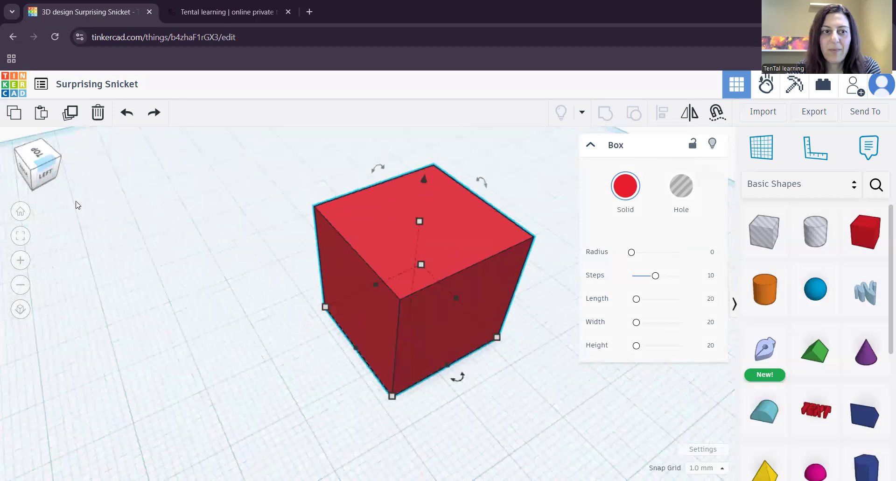
left_click(43, 175)
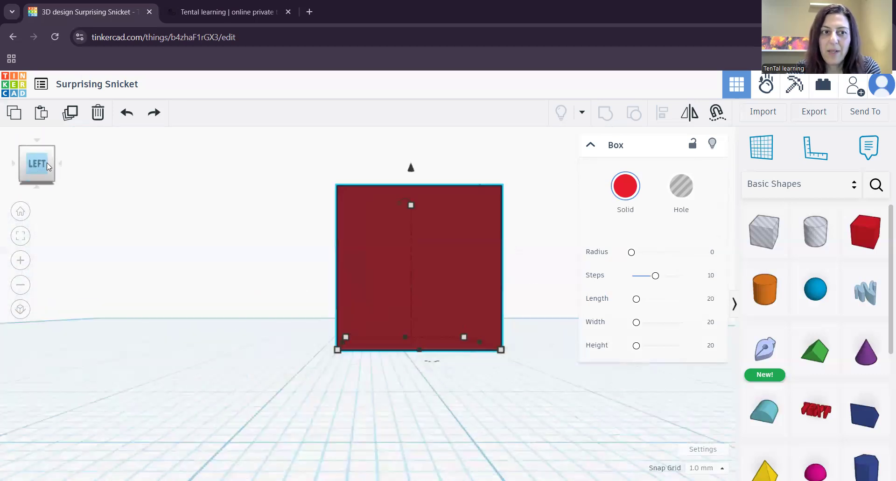
left_click_drag(41, 164, 48, 164)
left_click(37, 166)
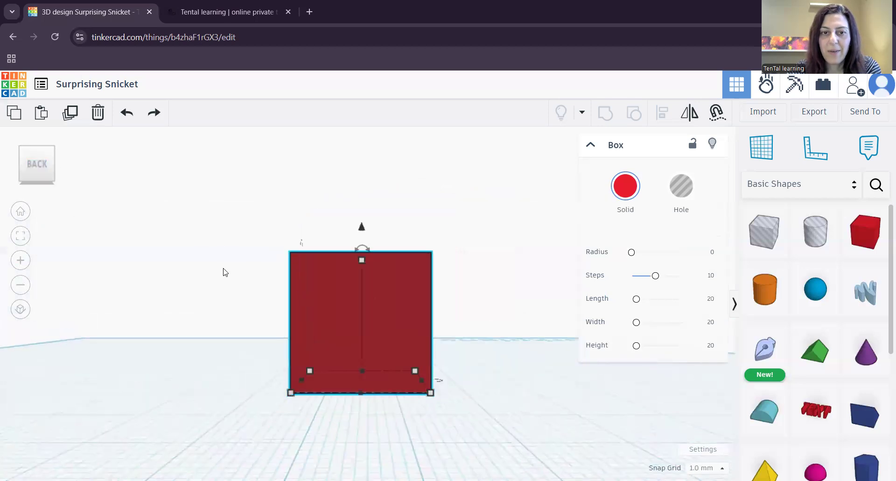
right_click_drag(228, 276, 225, 327)
middle_click_drag(334, 271, 316, 301)
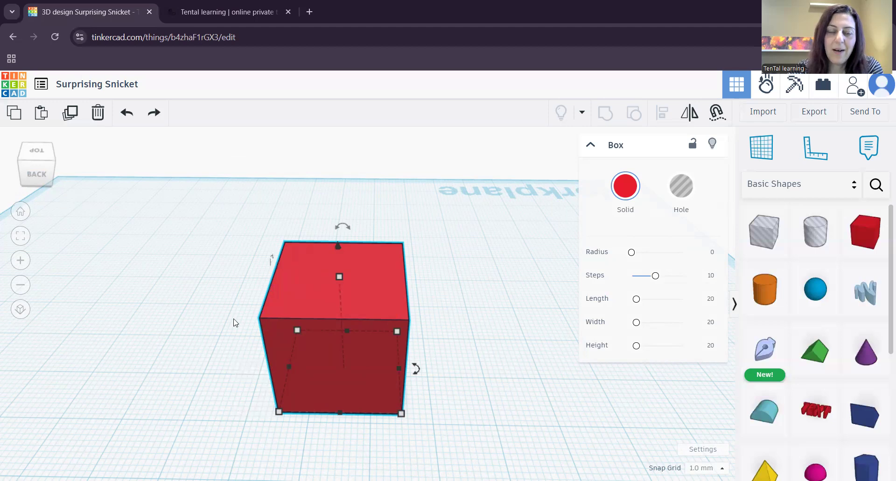
middle_click_drag(206, 320, 184, 328)
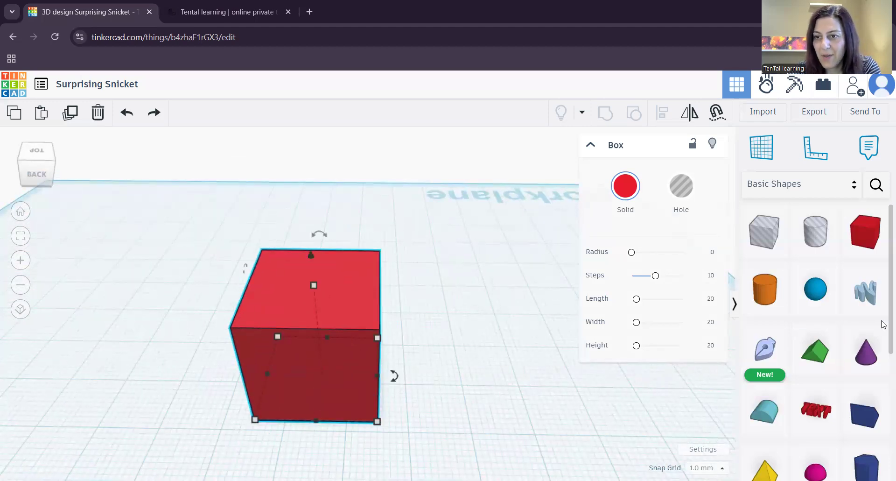
Place a heart from the basic shapes on the top face of the red box
scroll(883, 375, "down", 1)
scroll(883, 392, "down", 4)
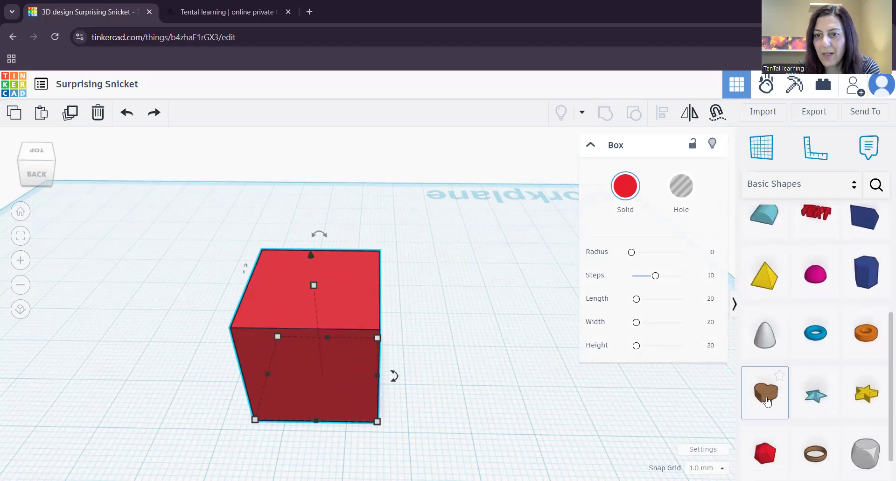
left_click_drag(765, 401, 309, 302)
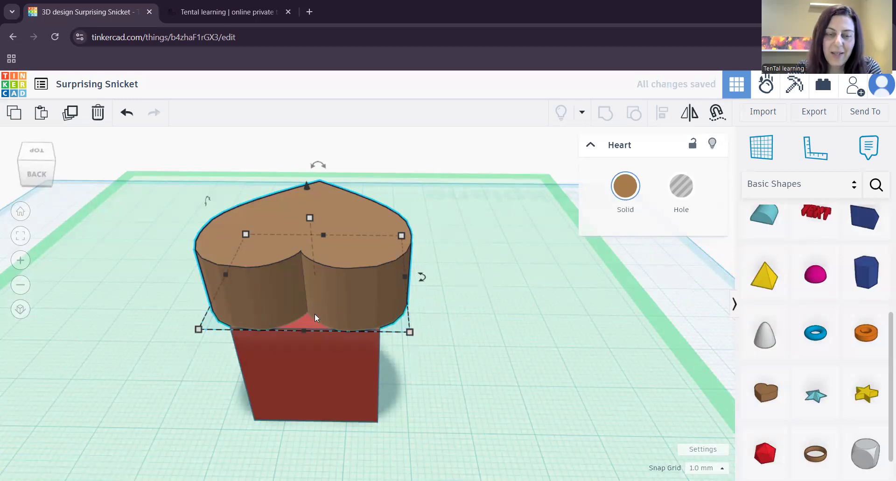
Inspect the heart stacked on the box from the back, both up close and from farther away
middle_click_drag(424, 398, 375, 381)
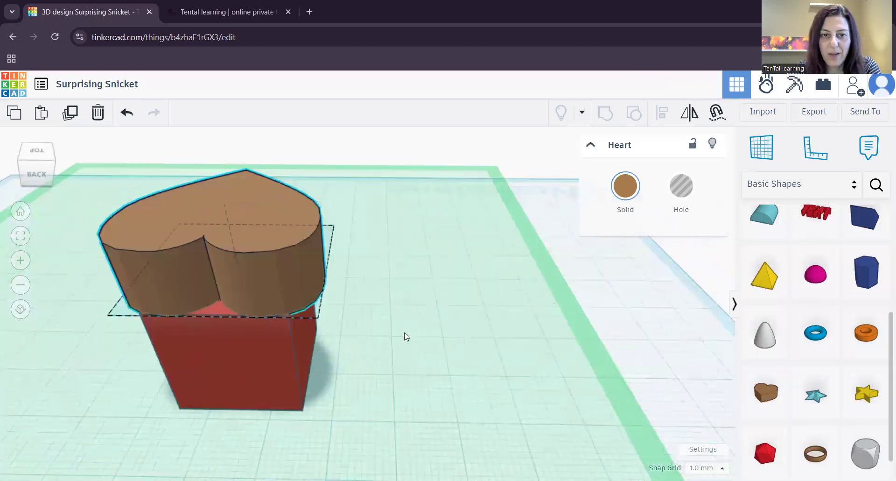
scroll(405, 336, "down", 3)
scroll(405, 340, "down", 5)
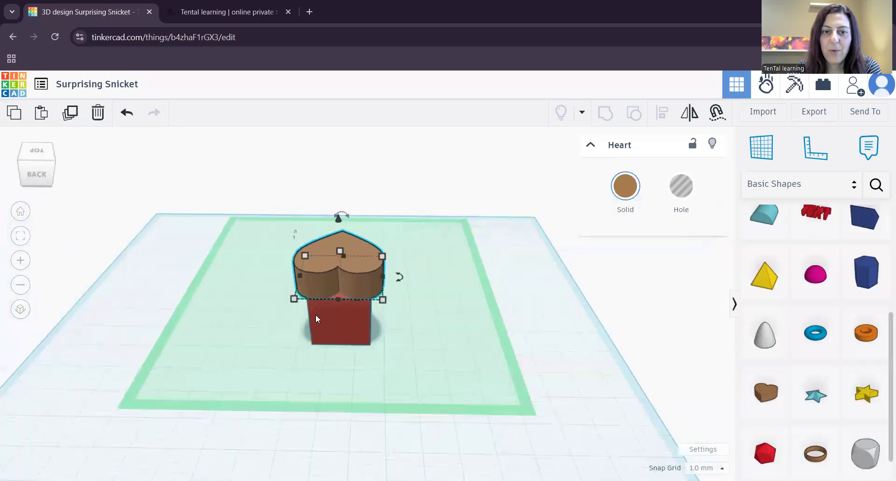
scroll(351, 321, "down", 1)
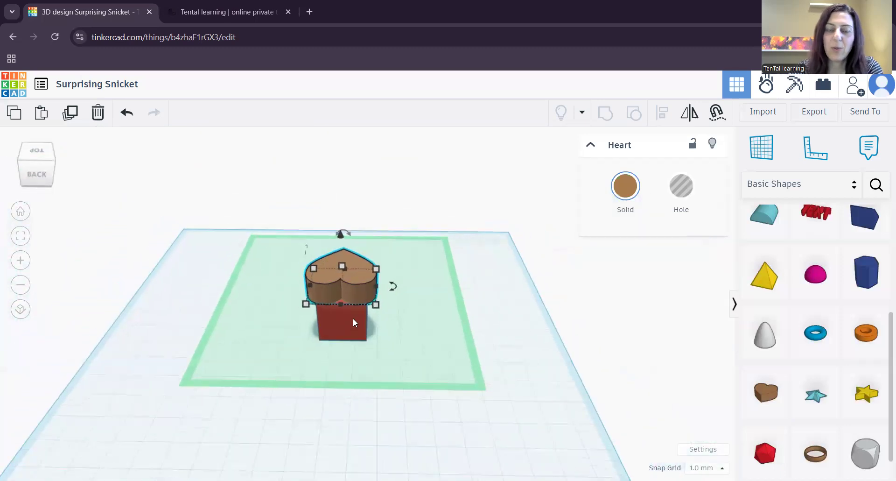
scroll(353, 317, "up", 5)
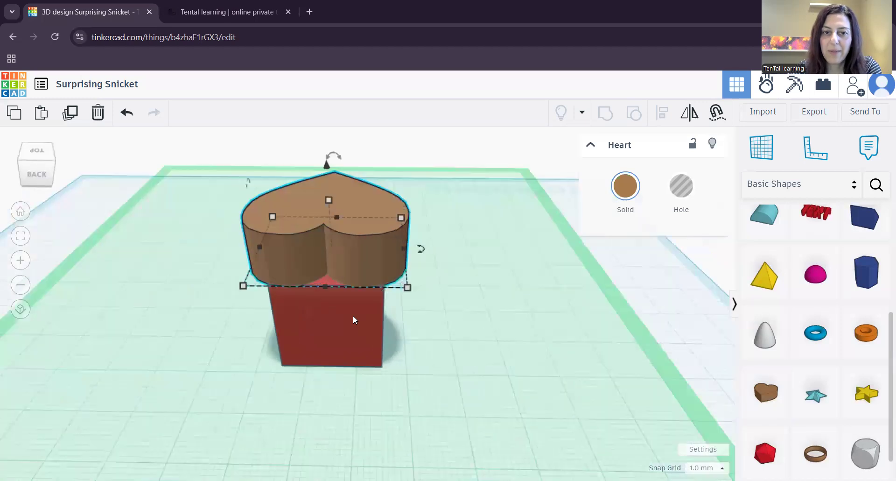
scroll(353, 317, "down", 6)
scroll(350, 317, "up", 2)
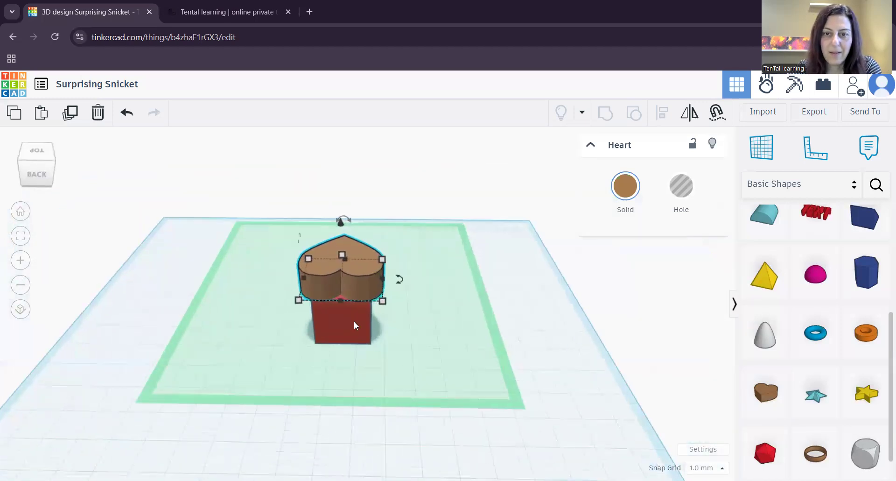
right_click_drag(626, 354, 545, 377)
middle_click_drag(545, 377, 558, 382)
middle_click_drag(474, 360, 552, 383)
scroll(390, 385, "up", 5)
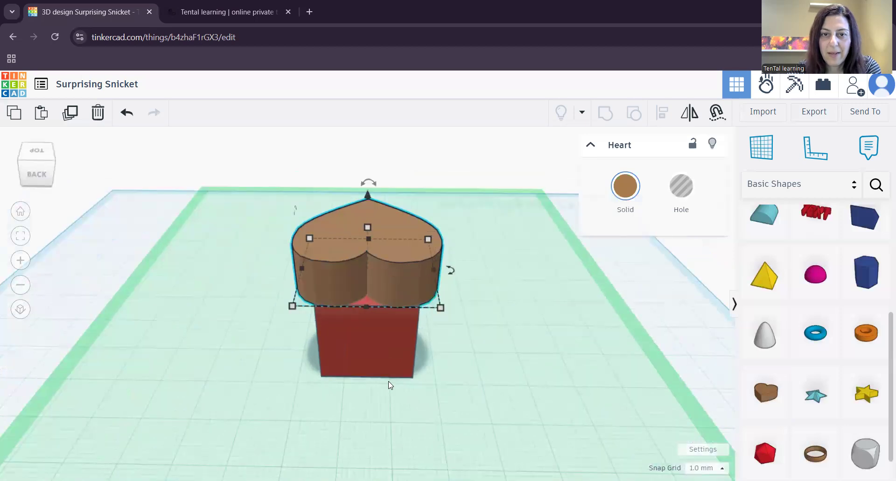
scroll(504, 350, "down", 1)
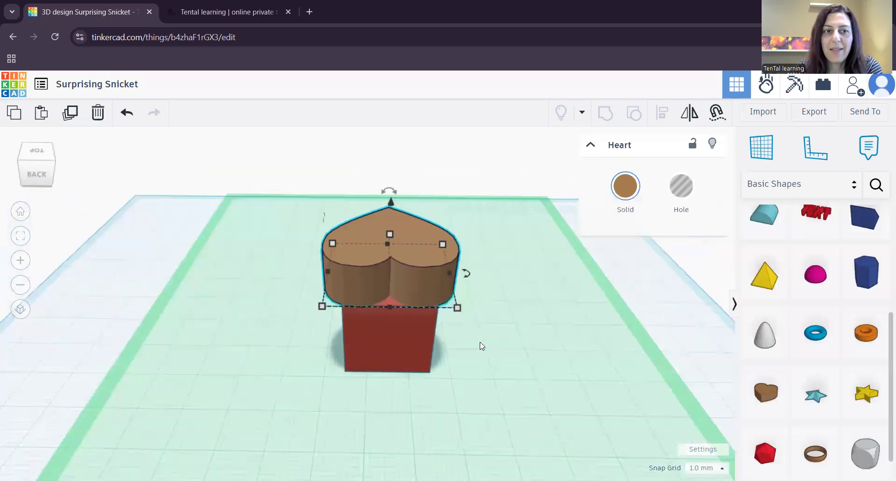
Turn the heart on top of the box into a hole, viewing it from the front-left corner
left_click_drag(59, 168, 82, 174)
right_click_drag(83, 173, 89, 174)
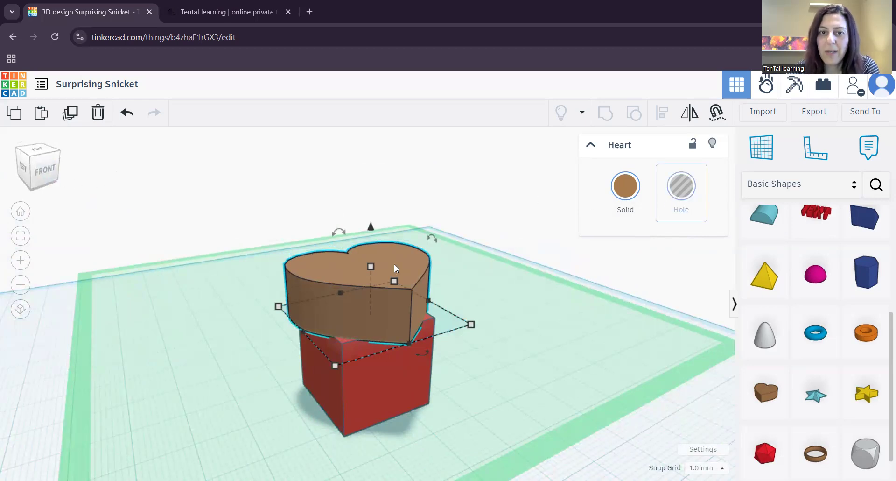
left_click(682, 190)
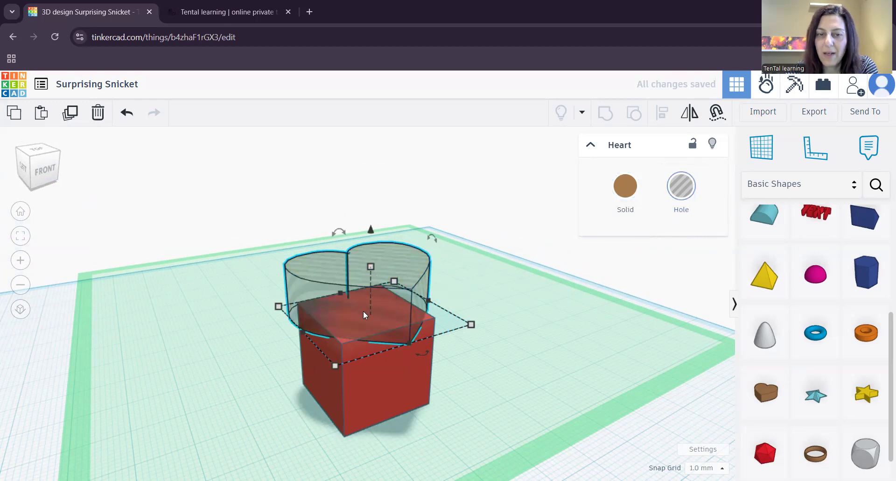
Select the heart hole together with the red box beneath it and group them
left_click(286, 204)
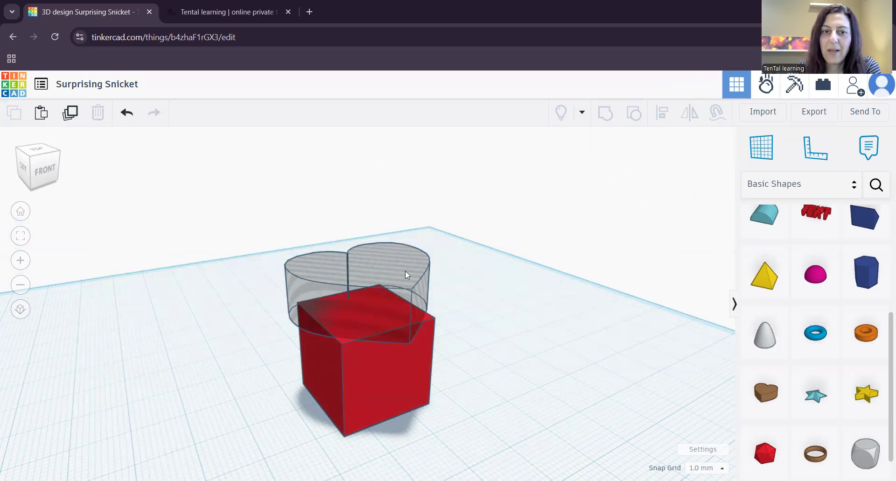
left_click(392, 268)
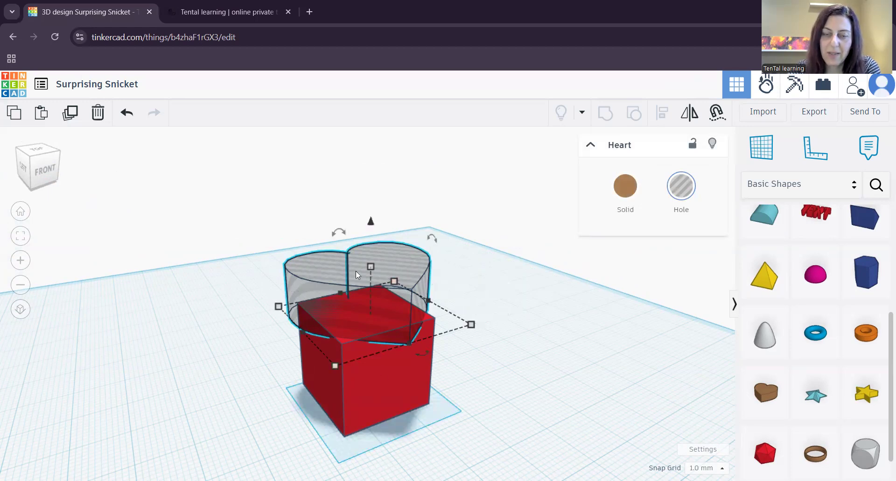
left_click(376, 363)
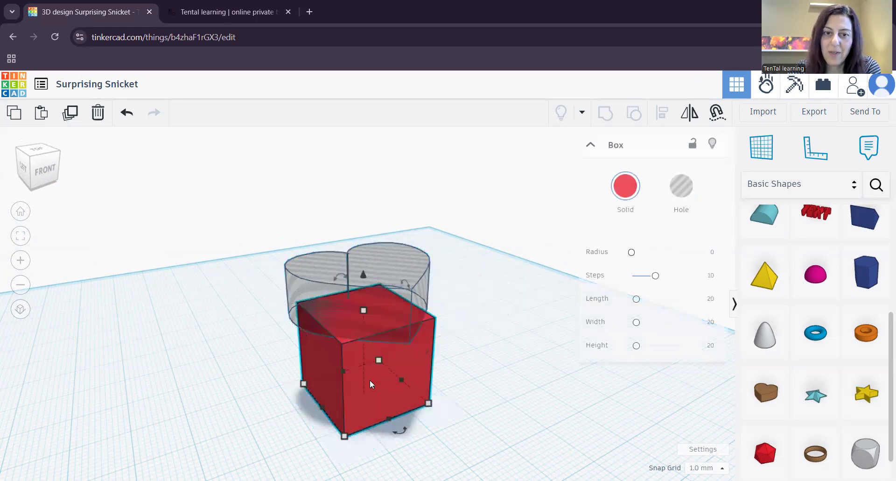
left_click(500, 272)
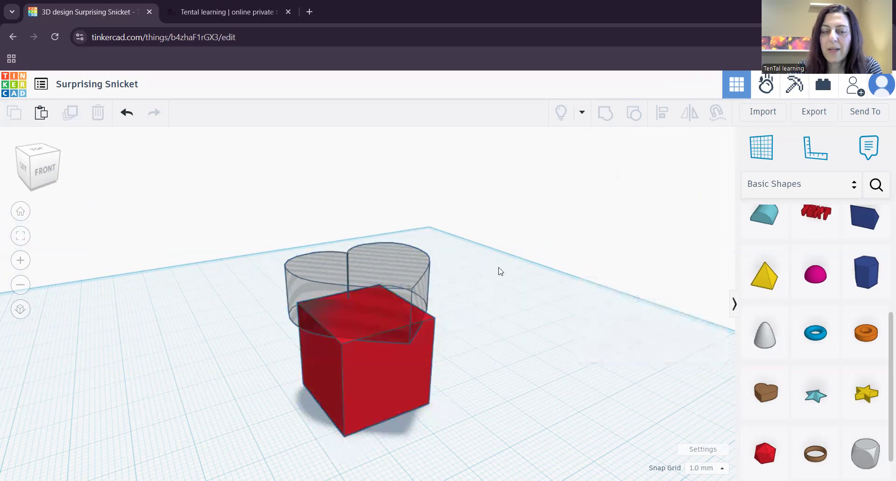
left_click_drag(227, 180, 514, 455)
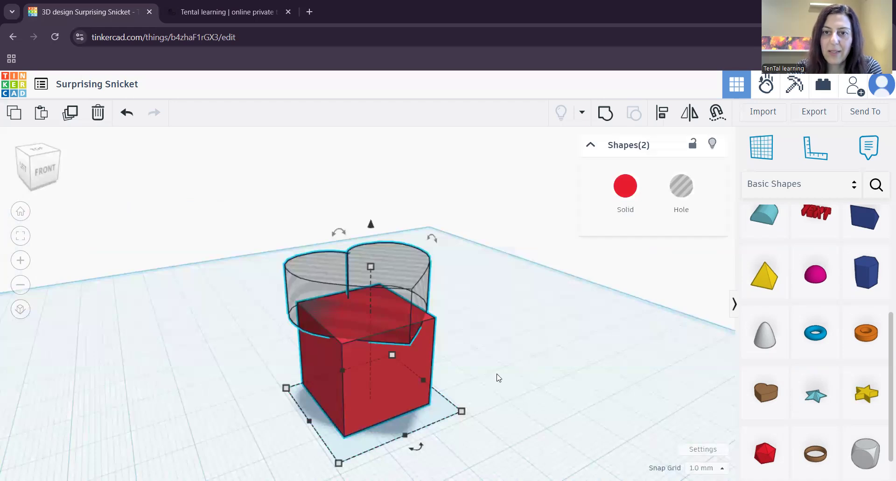
left_click(606, 113)
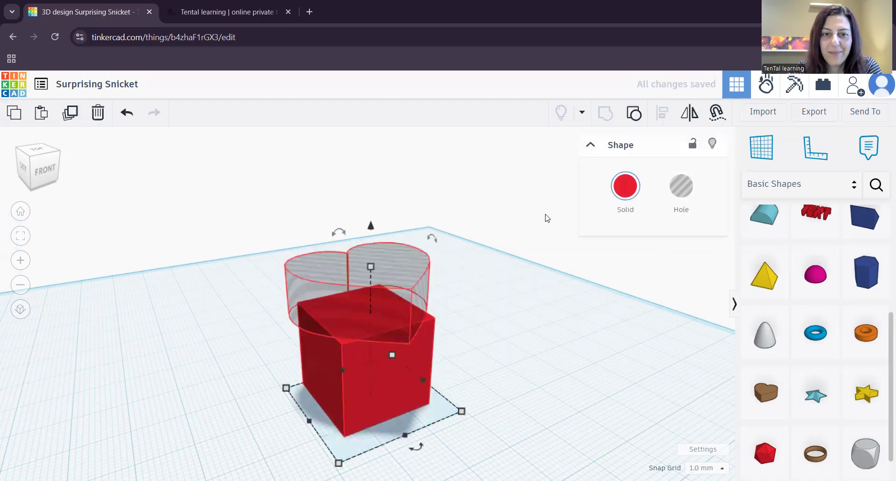
Inspect the top face of the grouped box up close, and undo the grouping
right_click_drag(508, 333, 458, 396)
scroll(458, 396, "up", 4)
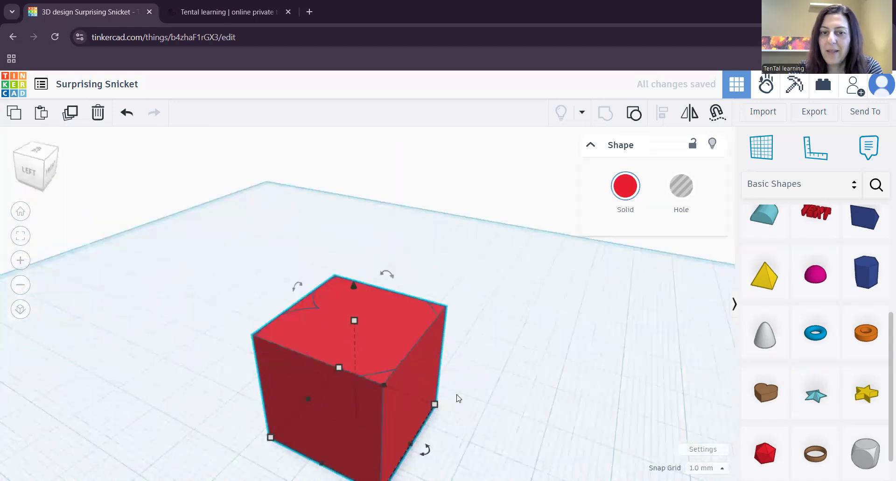
right_click_drag(399, 395, 510, 378)
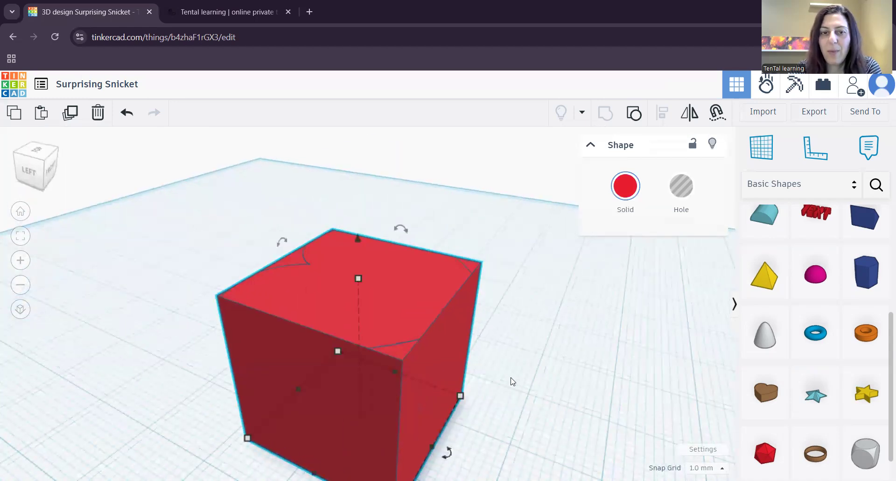
left_click(127, 115)
left_click(127, 116)
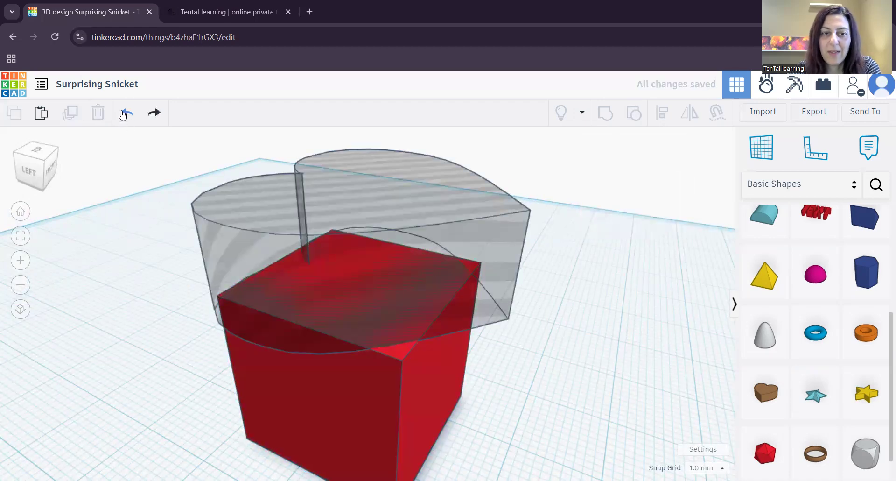
Lower the heart hole 4 mm so that it sinks into the top of the red box
right_click_drag(551, 391, 500, 384)
left_click(288, 177)
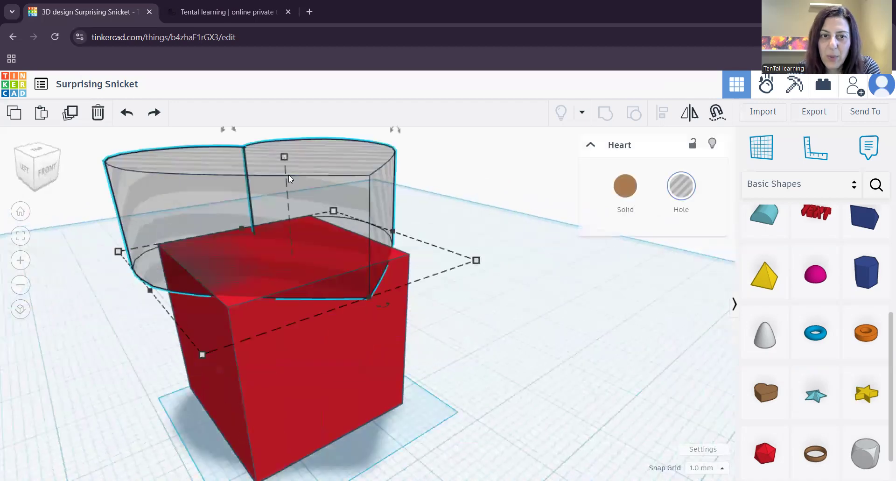
middle_click_drag(365, 196, 413, 220)
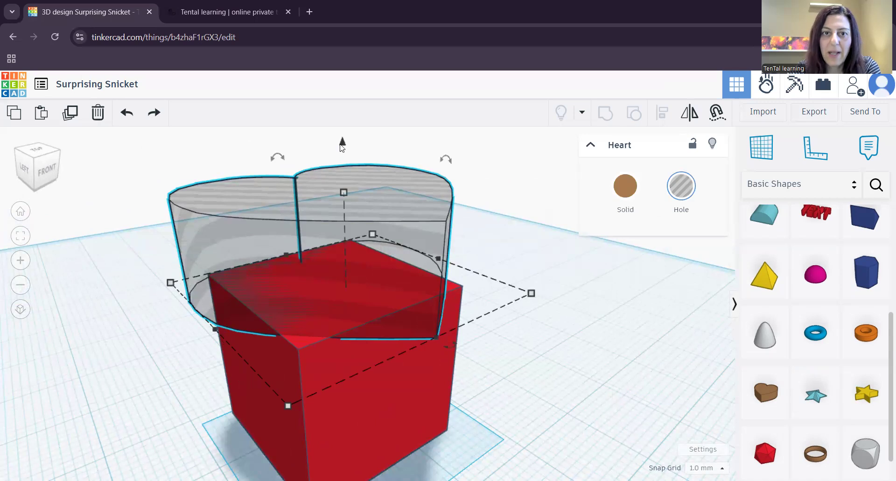
left_click_drag(343, 142, 346, 184)
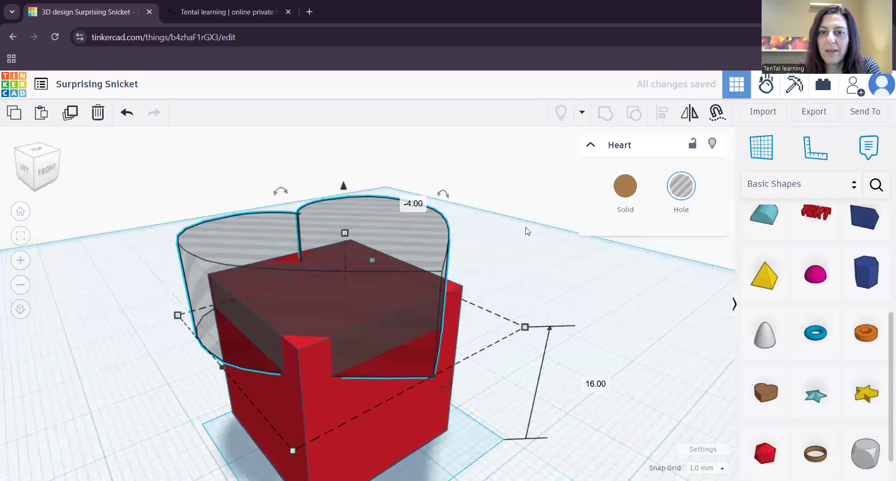
scroll(521, 289, "down", 4)
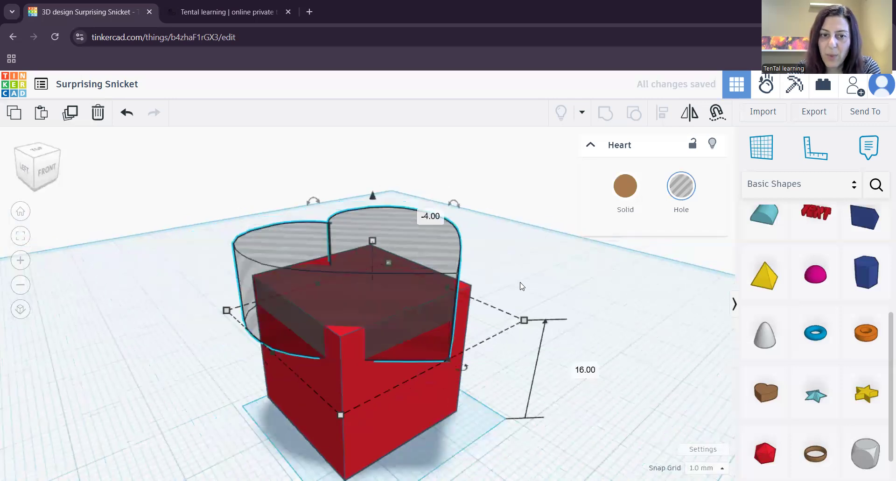
left_click(568, 348)
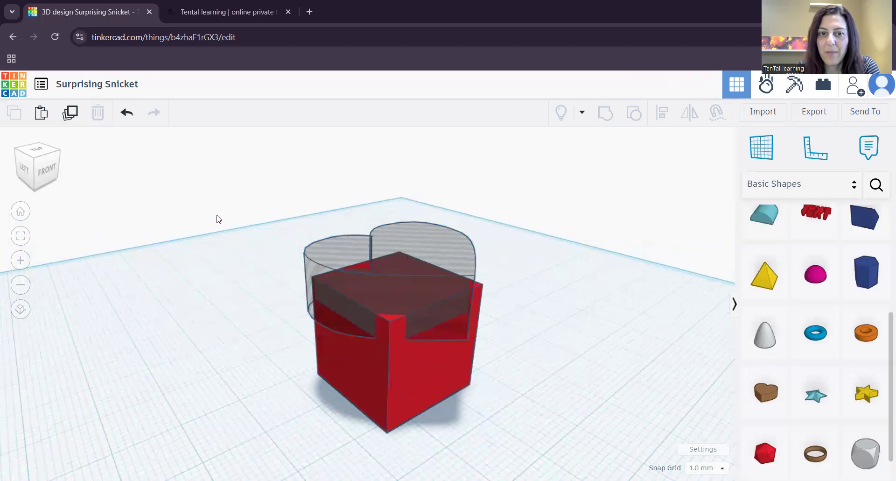
Group the lowered, oversized heart hole with the red box, checking the overlap from the left and front sides
left_click_drag(235, 180, 504, 442)
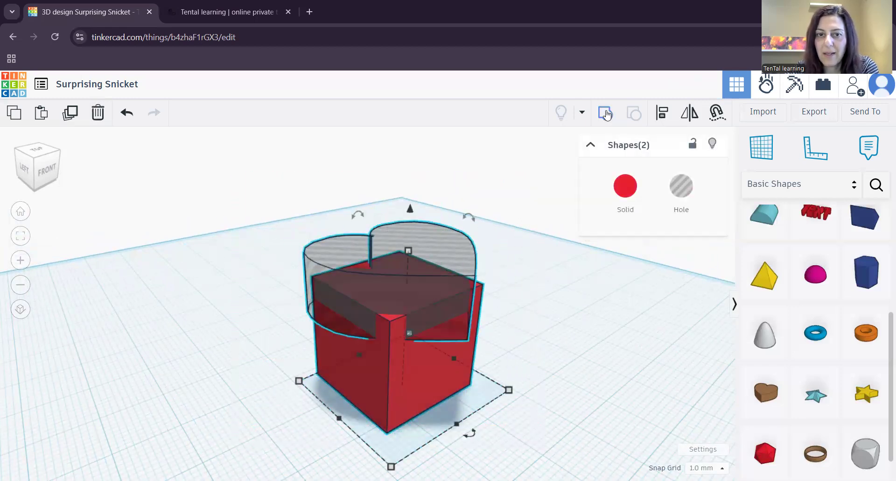
middle_click_drag(580, 396, 479, 424)
scroll(513, 419, "up", 5)
scroll(513, 422, "down", 3)
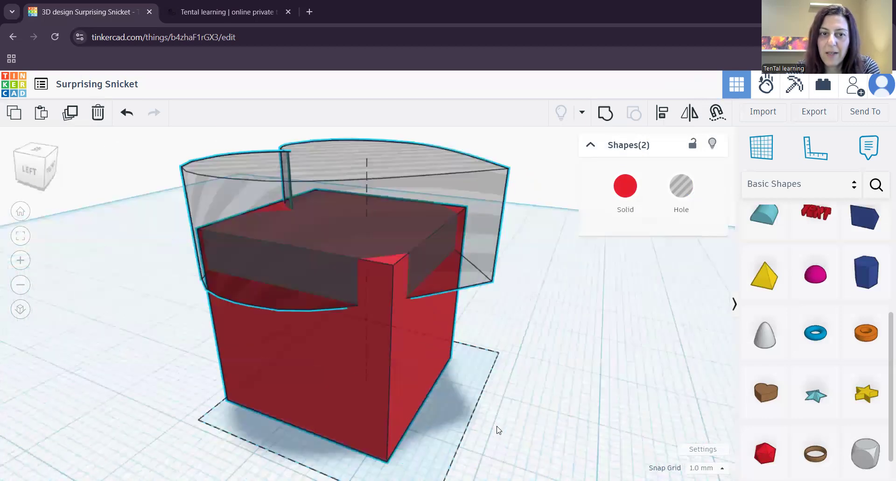
right_click_drag(486, 426, 420, 325)
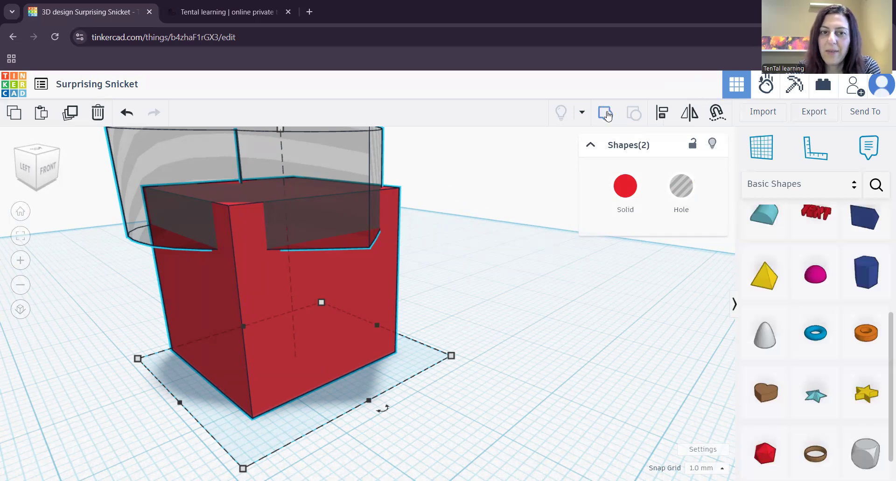
left_click(606, 113)
Inspect the oversized heart cut from above, and undo the grouping
right_click_drag(478, 331, 416, 355)
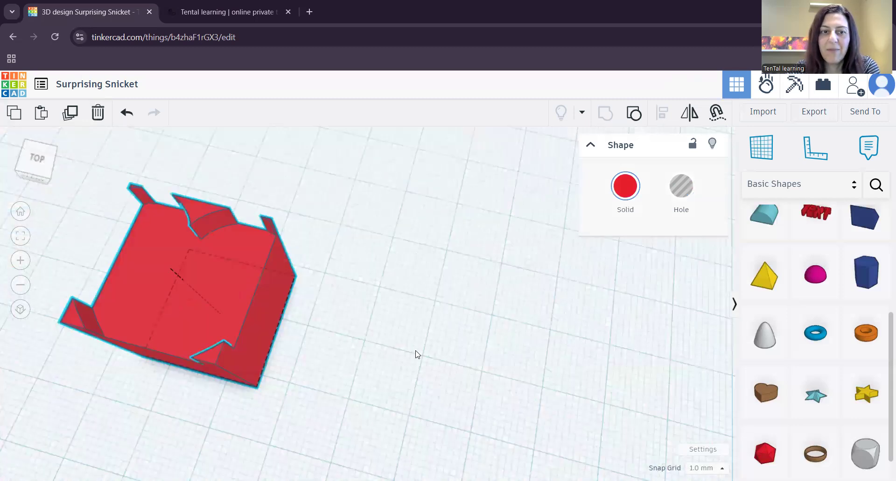
right_click_drag(537, 336, 475, 359)
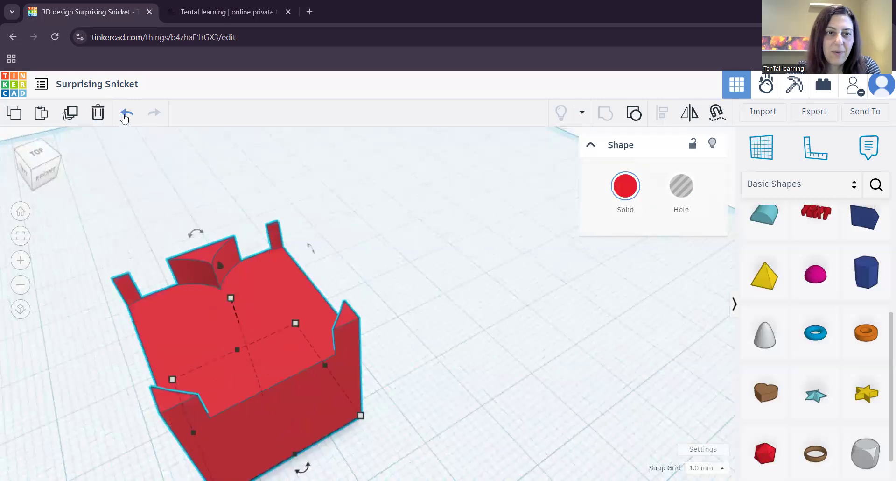
left_click(127, 113)
Shrink the heart hole to about 15.69 by 14.40 mm so it is smaller than the box's top face
middle_click_drag(384, 318, 440, 309)
scroll(437, 329, "down", 2)
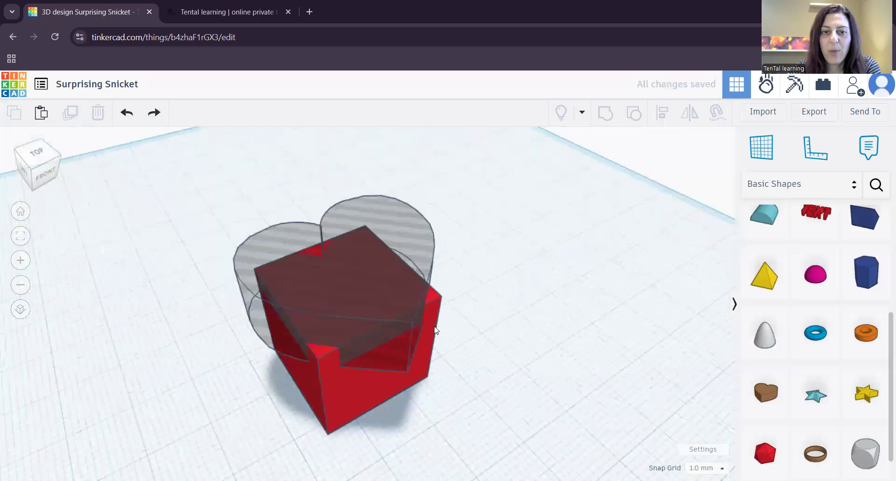
right_click_drag(264, 402, 279, 225)
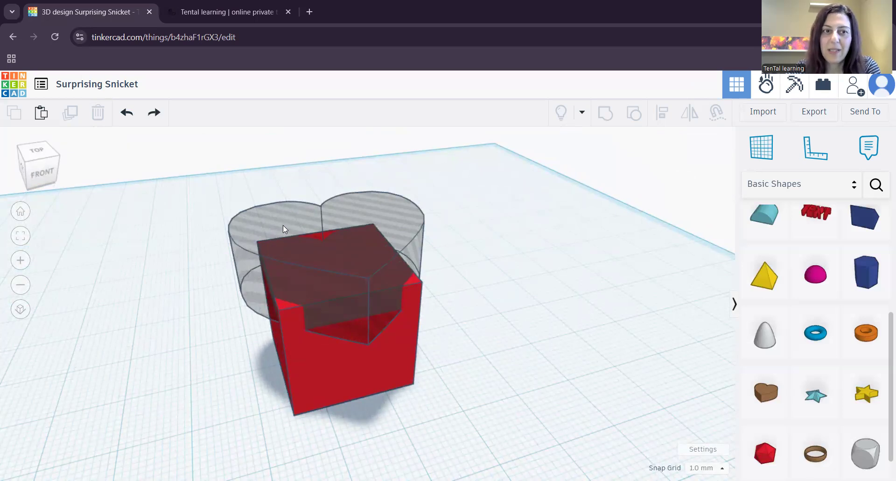
left_click(284, 227)
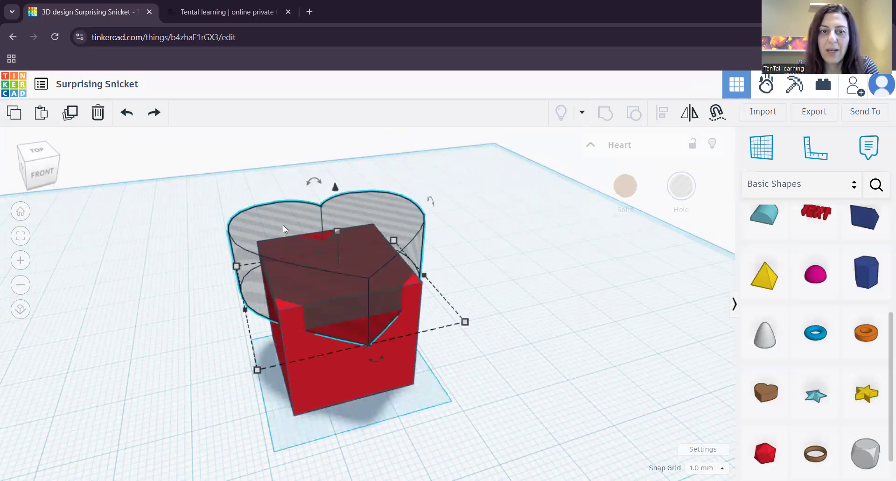
mouse_move(258, 370)
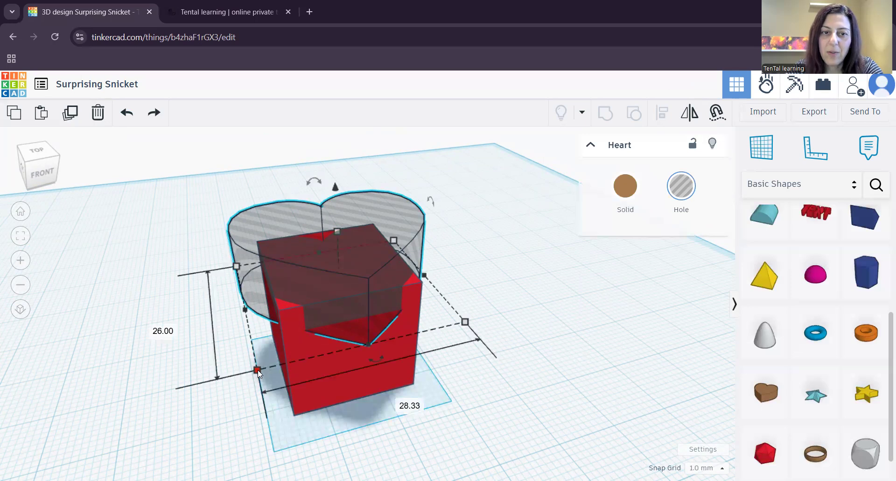
left_click_drag(258, 370, 332, 298)
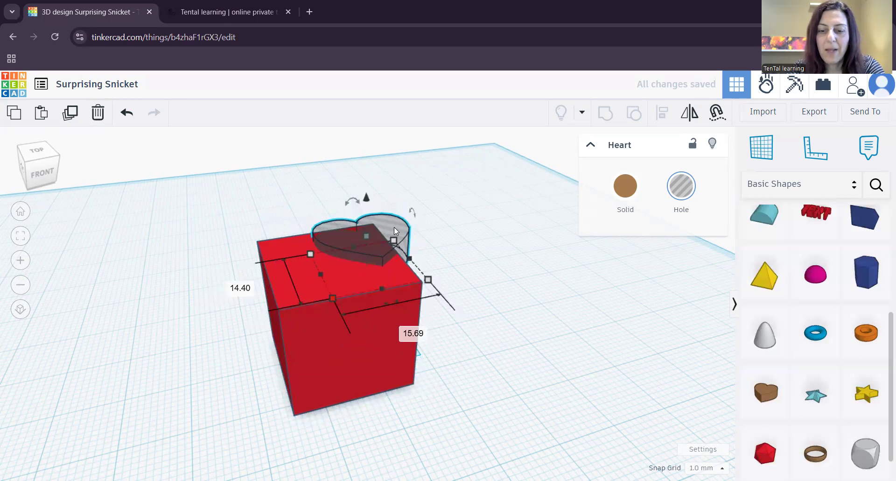
Nudge the heart hole in 1 mm steps until it sits in the middle of the box's top face
key("Left")
key("Left")
key("Left")
key("Left")
key("Left")
key("Left")
key("Left")
key("Left")
key("Left")
key("Left")
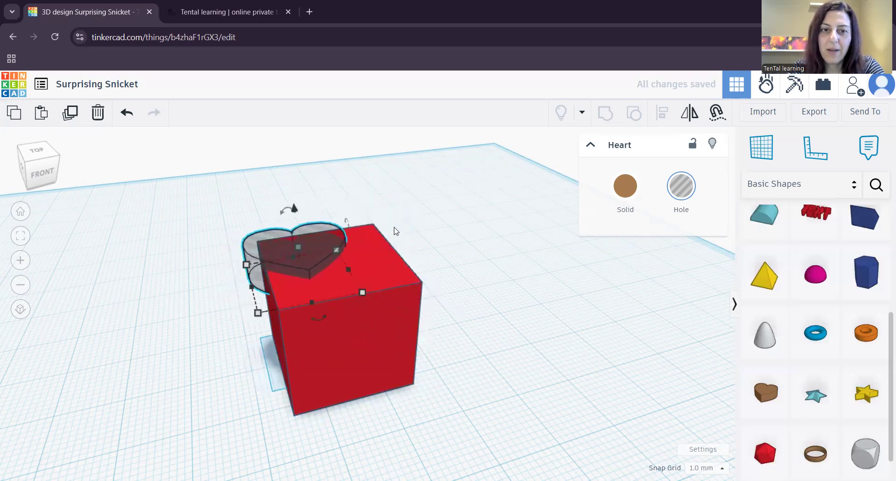
key("Right")
key("Right")
key("Right")
key("Down")
key("Down")
key("Down")
key("Down")
key("Down")
key("Down")
key("Right")
key("Right")
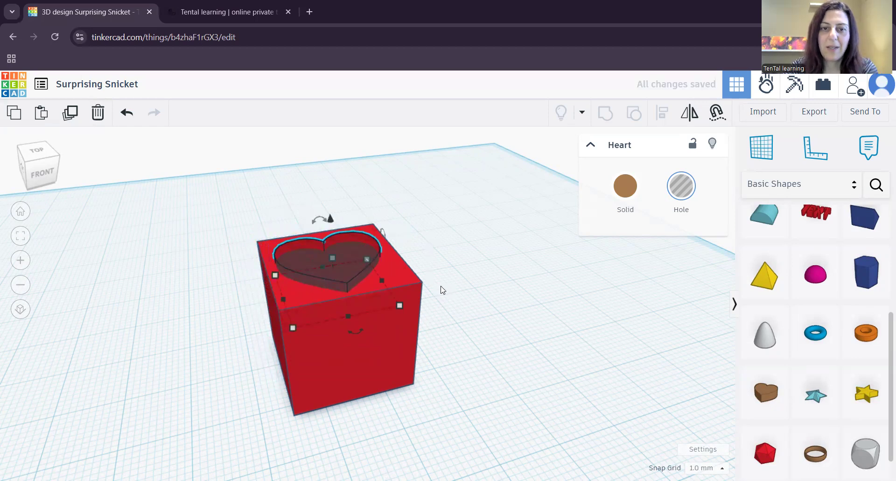
middle_click_drag(493, 326, 507, 345)
key("Right")
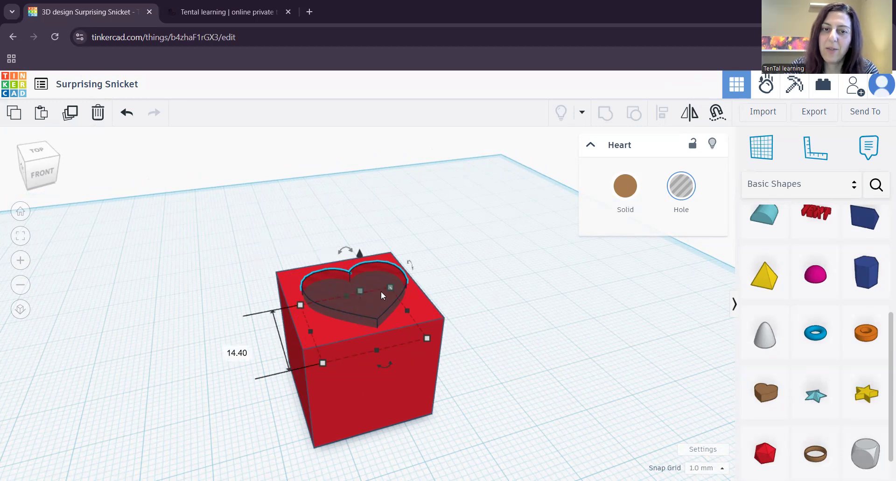
Group the centred heart hole with the red box to cut a heart-shaped recess into its top face
left_click_drag(247, 235, 453, 439)
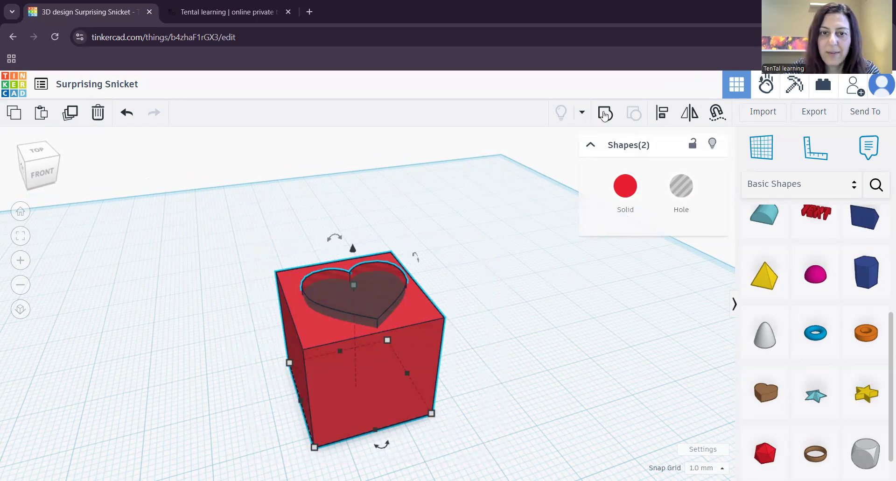
left_click(605, 114)
left_click(556, 380)
Examine the finished box and its heart-shaped recess up close, from the front-left corner and from above
mouse_move(560, 394)
middle_mouse_down()
mouse_move(570, 354)
mouse_move(572, 378)
mouse_move(556, 383)
middle_mouse_up()
right_click_drag(560, 382, 512, 377)
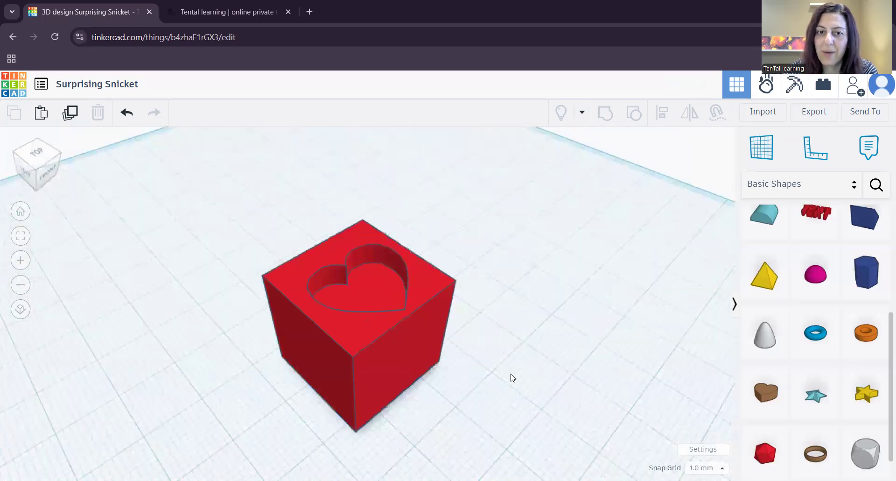
right_click_drag(531, 420, 491, 411)
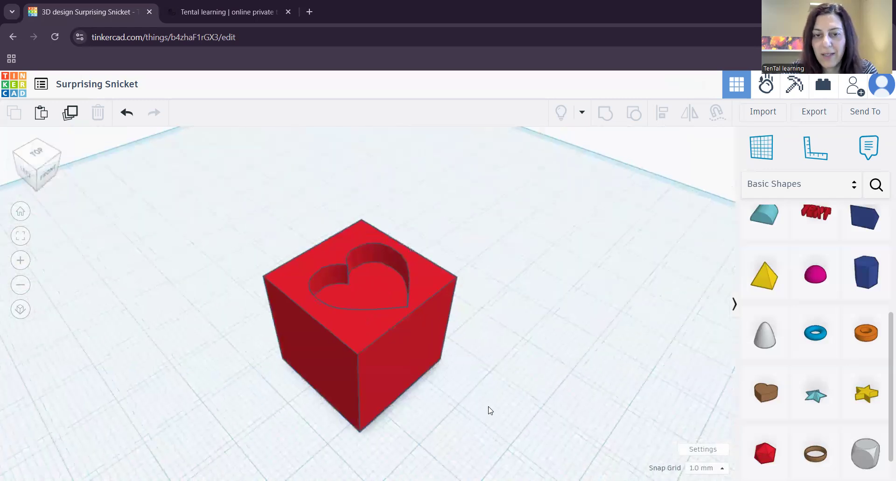
scroll(452, 415, "up", 3)
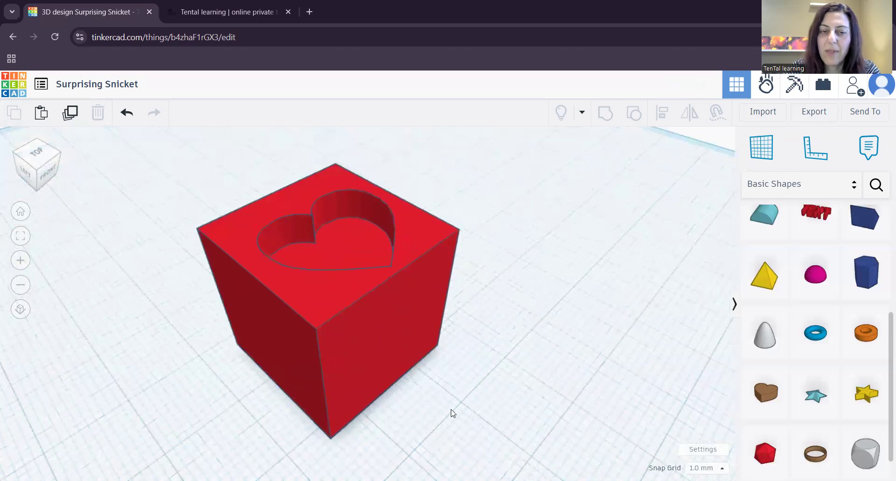
scroll(468, 376, "up", 1)
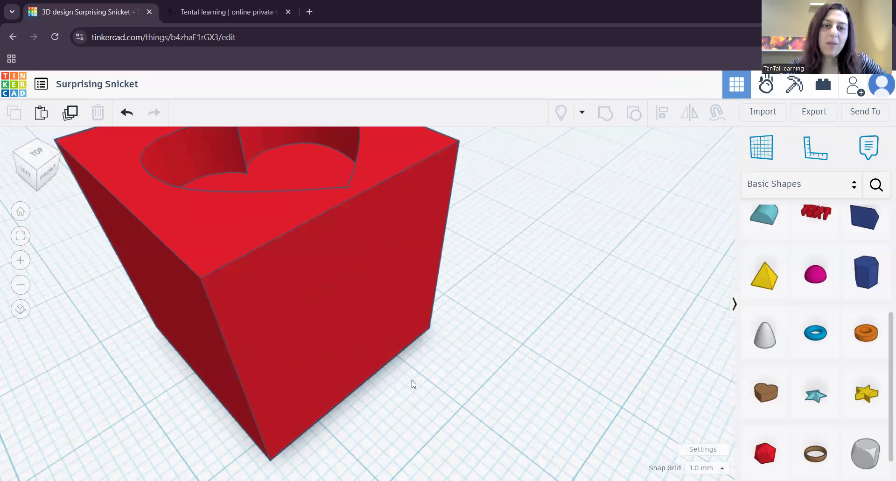
left_click(295, 260)
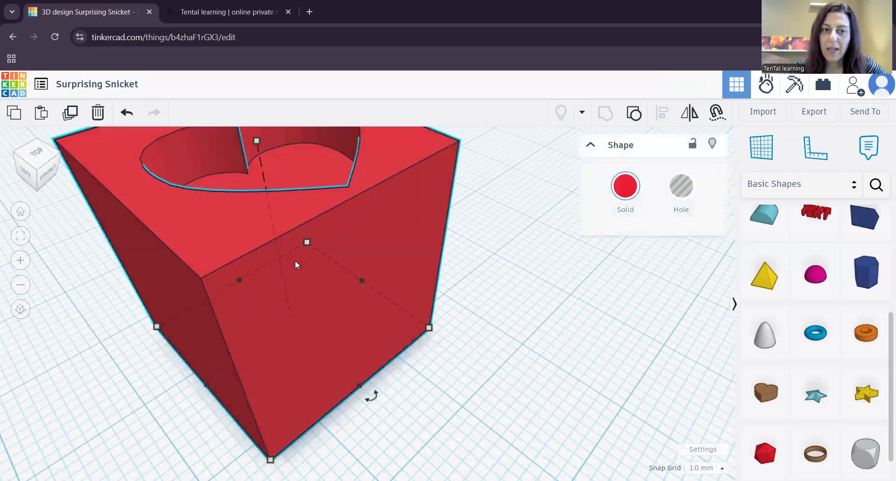
key("f")
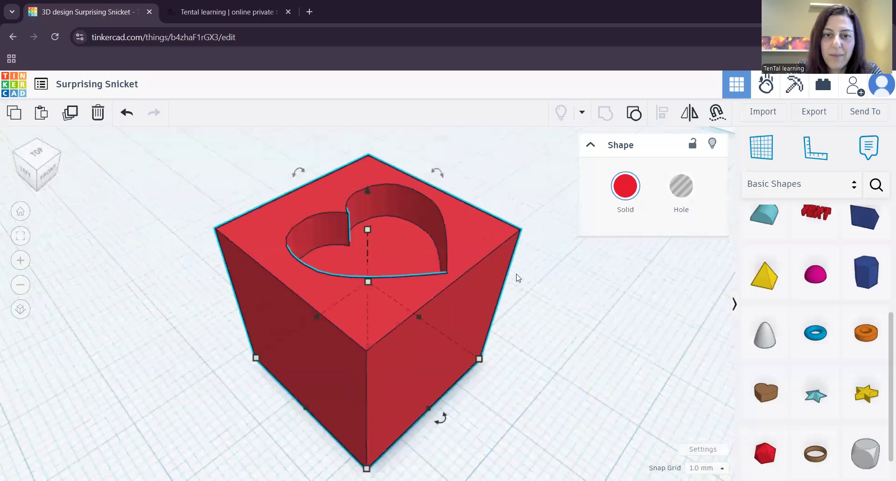
left_click(586, 381)
right_click_drag(587, 385, 474, 415)
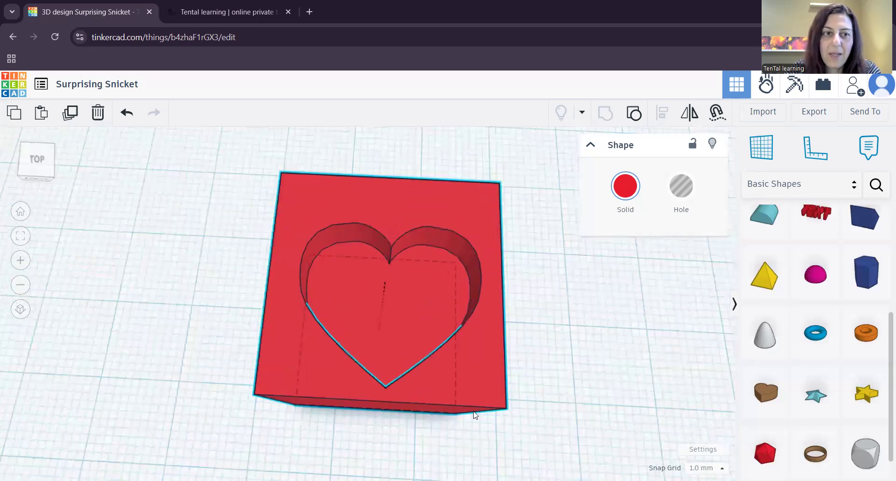
Undo the grouping of the heart hole and box, and move the heart hole off-centre toward the top face's back-right corner
left_click(42, 160)
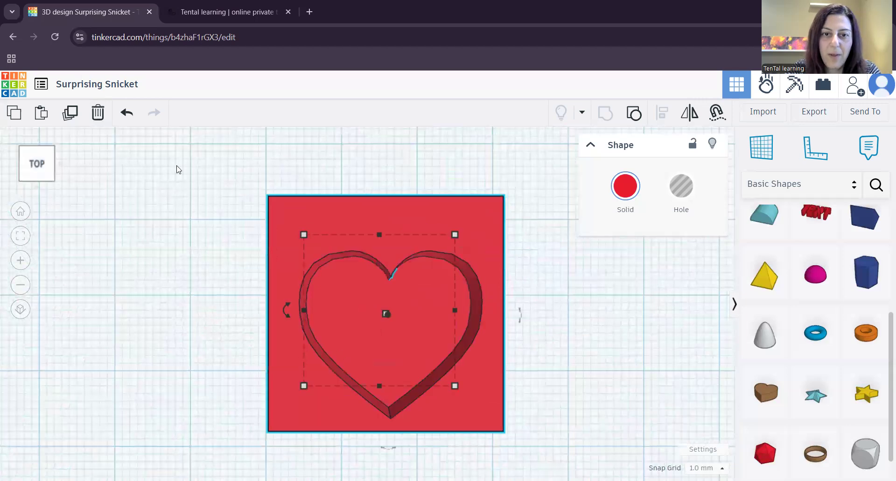
left_click(405, 166)
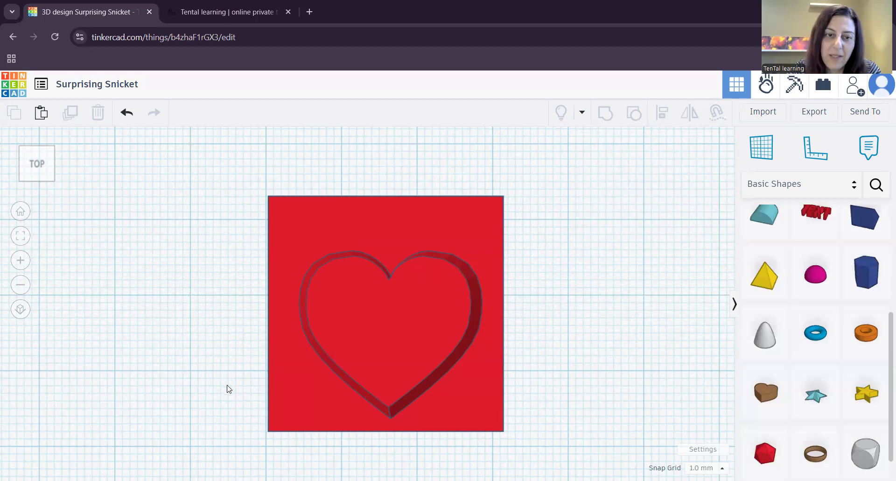
right_click_drag(224, 405, 254, 336)
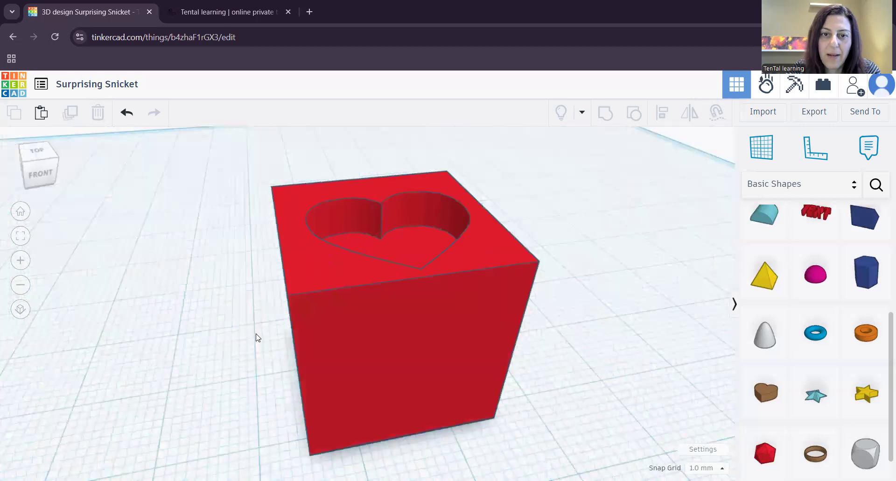
left_click(126, 117)
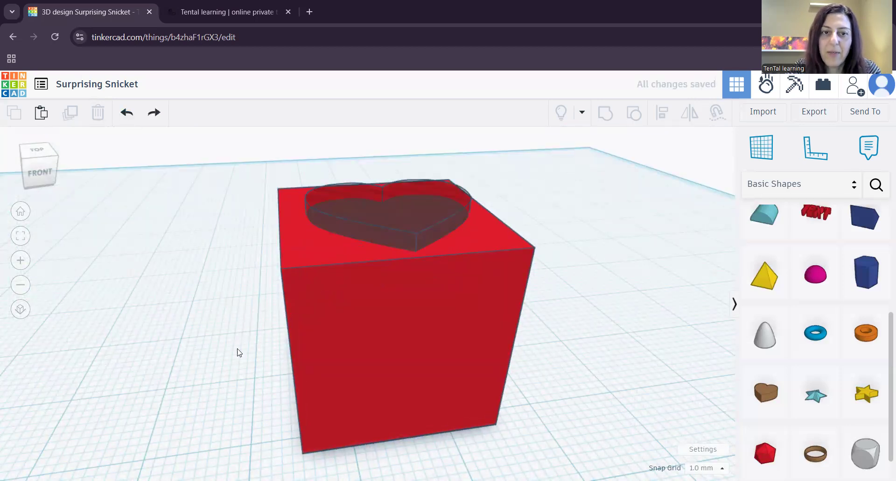
right_click_drag(237, 348, 233, 375)
left_click(37, 158)
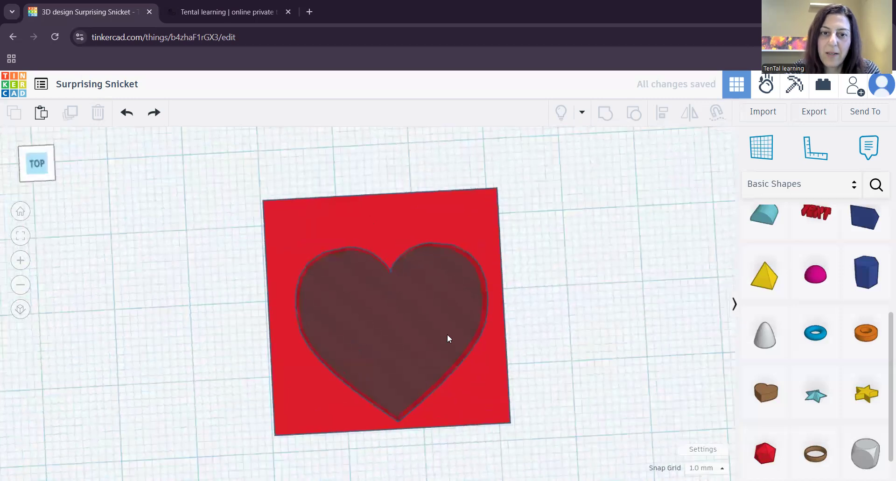
left_click_drag(410, 343, 439, 295)
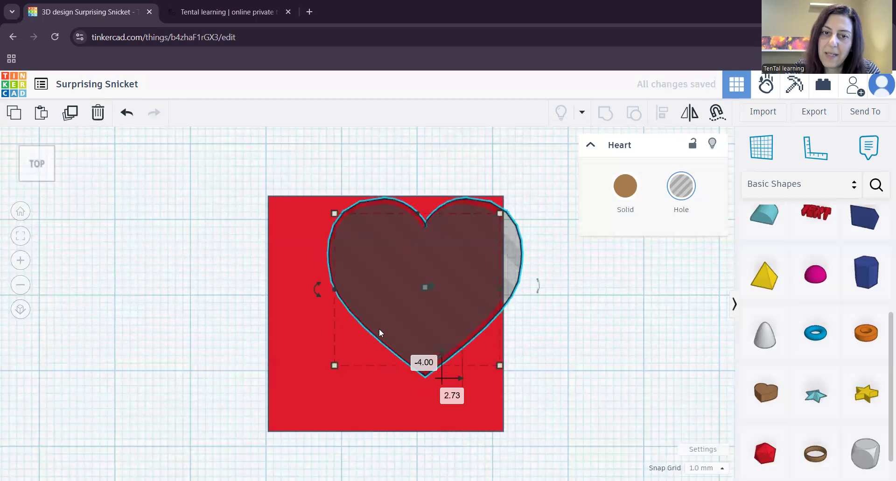
Align the heart hole and the red box on their centres along both the width and the depth
right_click_drag(480, 438, 483, 320)
middle_click_drag(482, 320, 443, 346)
left_click_drag(250, 175, 528, 448)
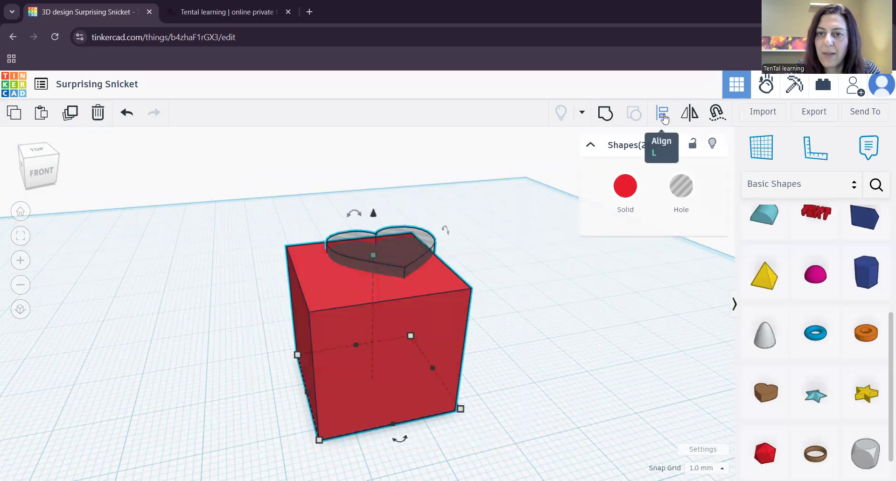
left_click(664, 114)
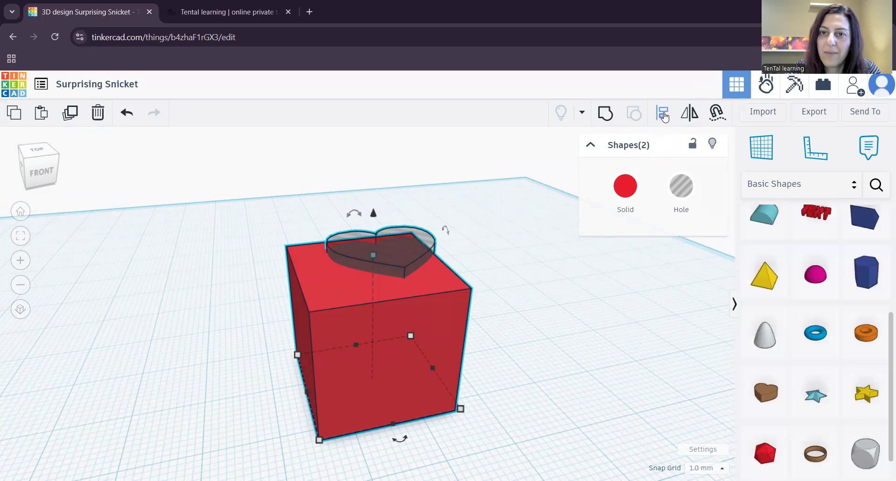
left_click(664, 116)
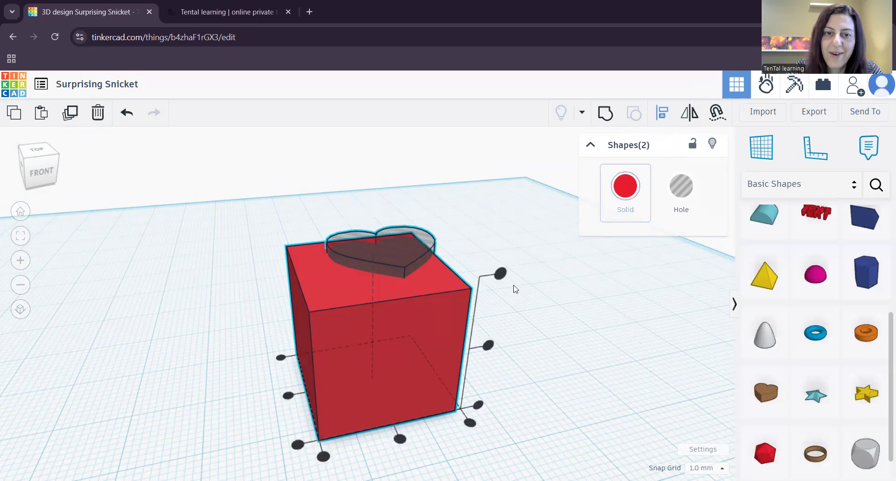
middle_click_drag(515, 235, 489, 216)
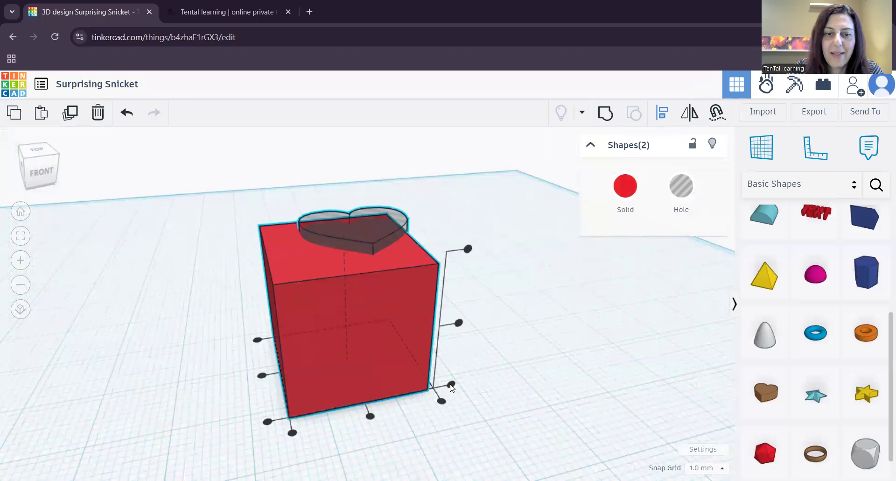
left_click(371, 417)
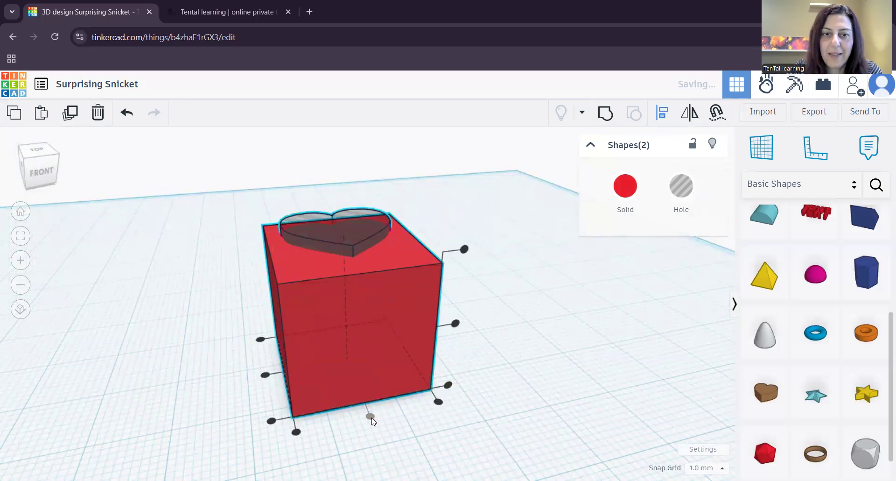
left_click(266, 376)
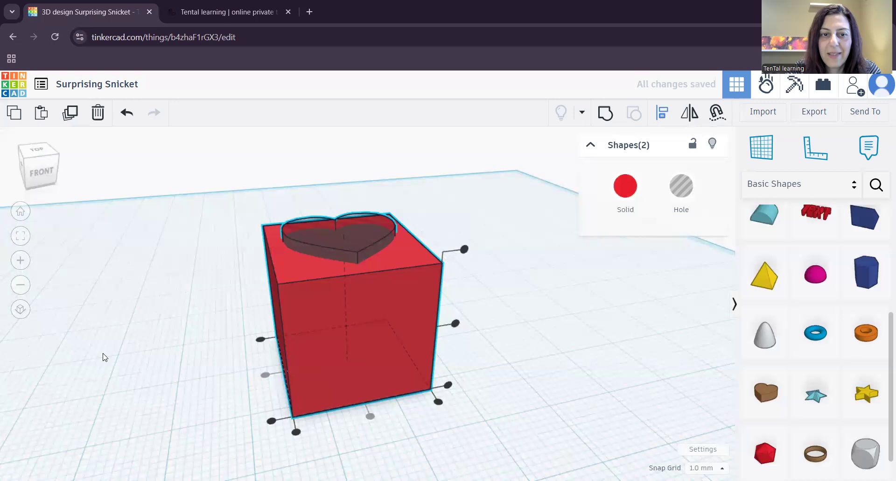
right_click_drag(183, 315, 260, 304)
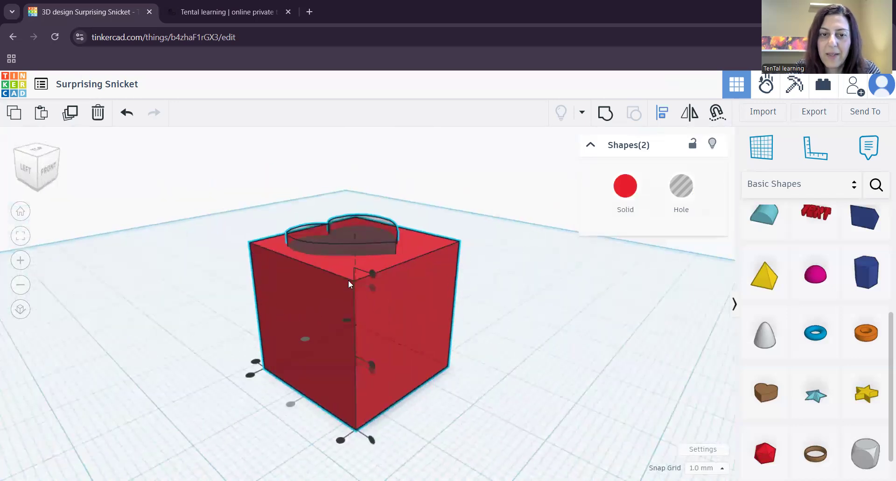
left_click(234, 187)
Group the aligned heart hole with the red box to cut the recess into its top face
right_click_drag(482, 450, 472, 457)
left_click(368, 224)
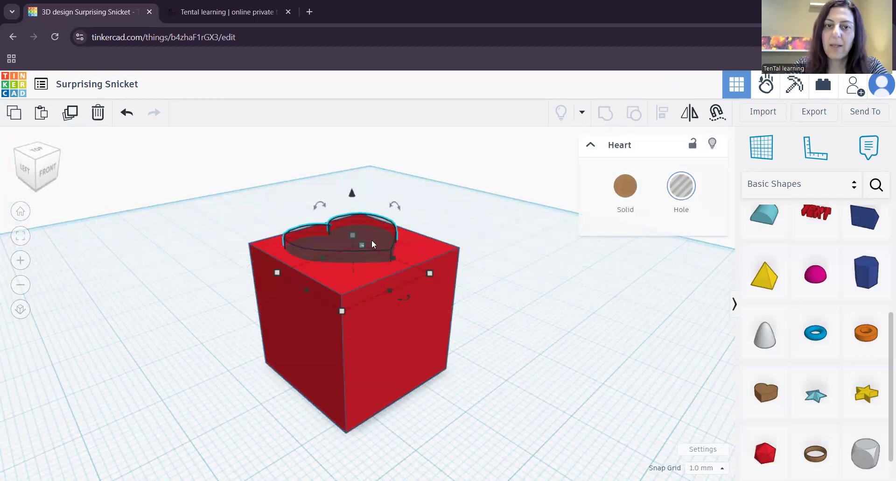
left_click(379, 345, "shift")
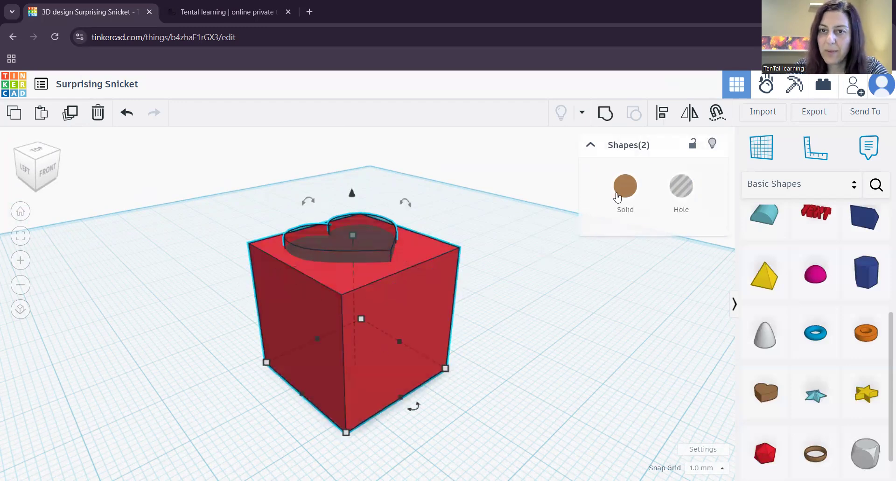
left_click(606, 113)
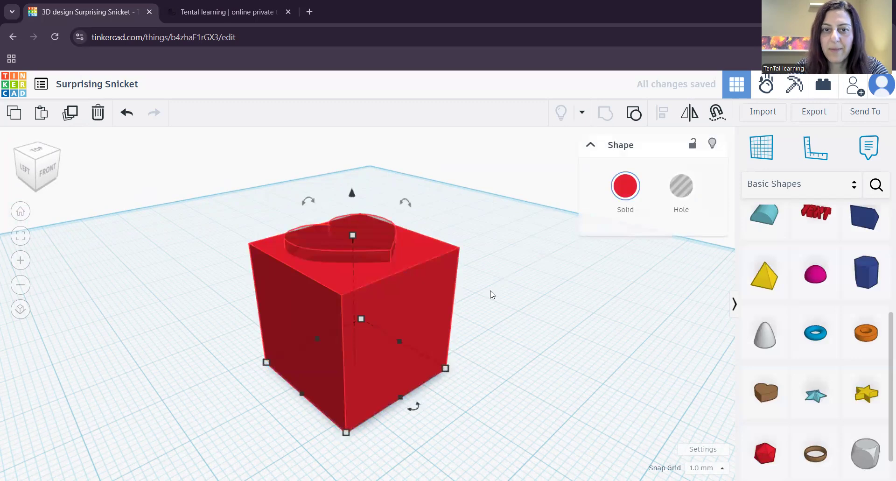
Examine the shallow, aligned heart recess up close from several sides to judge its centring and depth
right_click_drag(532, 287, 471, 341)
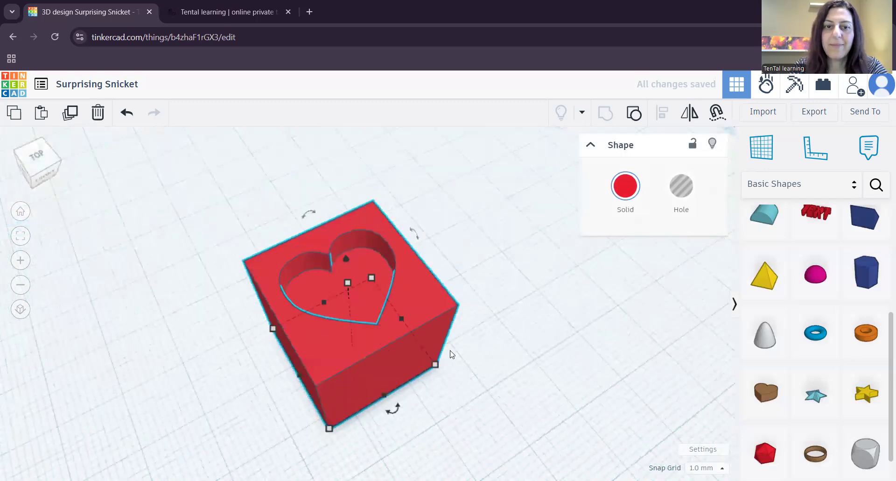
scroll(452, 353, "up", 3)
right_click_drag(441, 416, 400, 373)
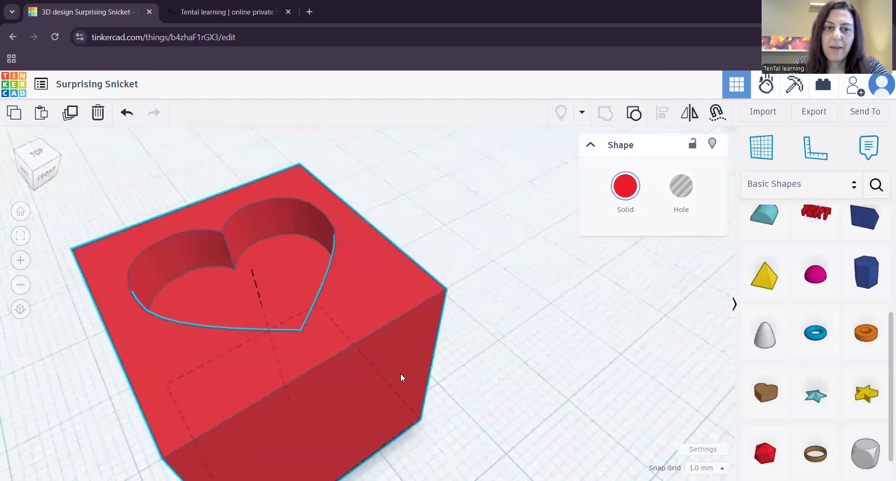
scroll(298, 293, "up", 2)
right_click_drag(314, 316, 180, 230)
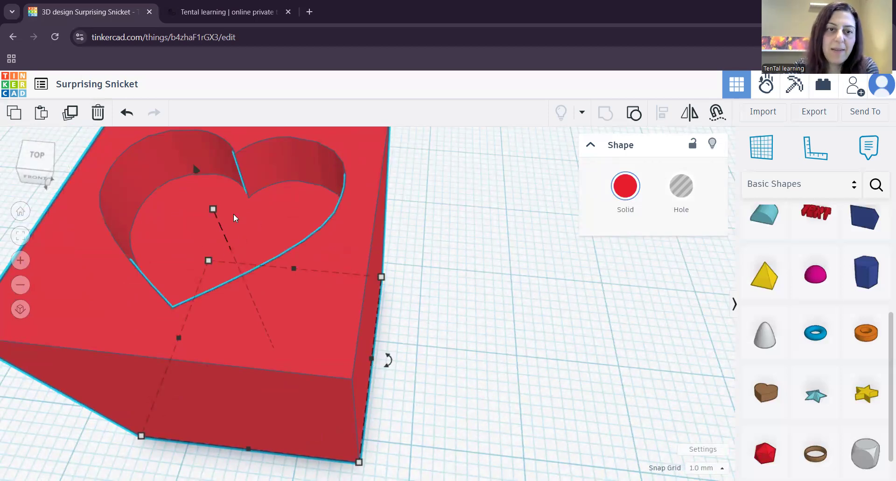
right_click_drag(215, 373, 410, 356)
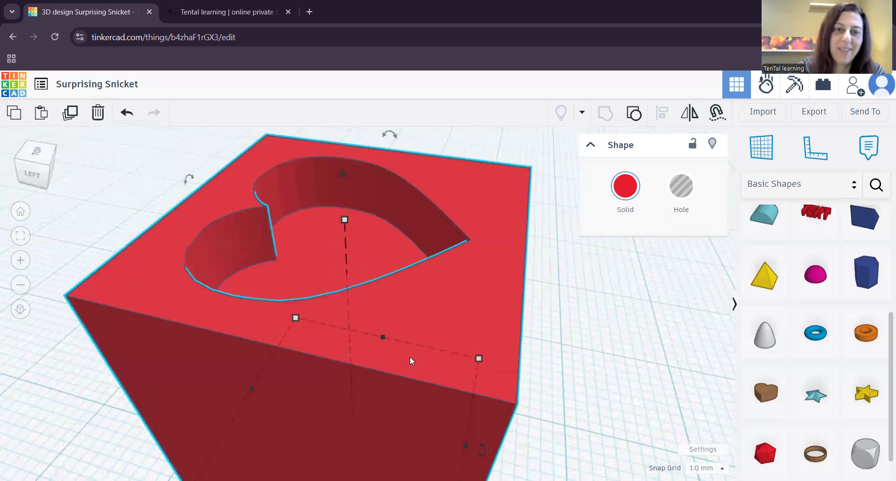
middle_click_drag(298, 265, 268, 287)
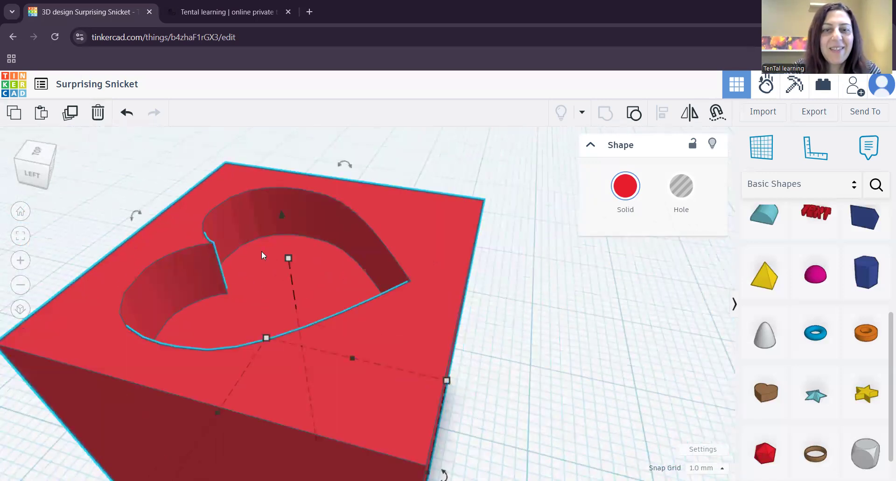
Undo the last grouping and stretch the heart hole upward to a height of 19 mm
left_click(127, 112)
left_click(292, 266)
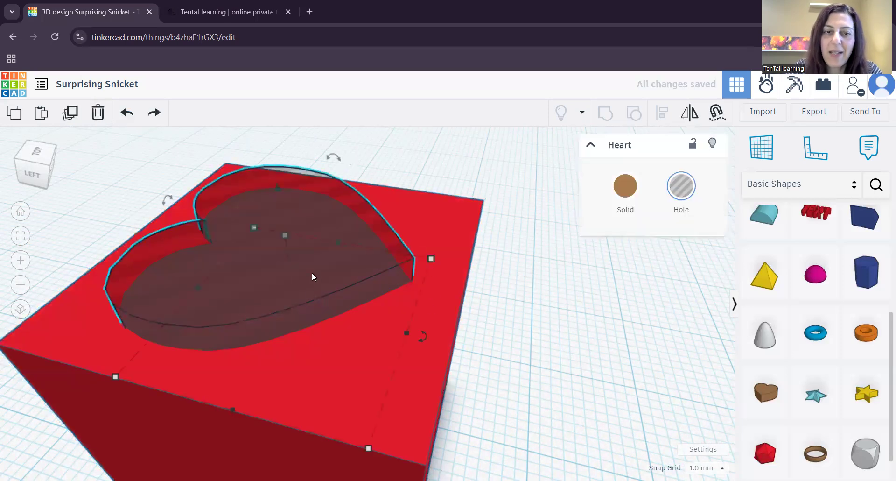
right_click_drag(309, 392, 272, 366)
scroll(272, 366, "down", 4)
left_click_drag(277, 255, 275, 160)
right_click_drag(436, 216, 374, 273)
scroll(374, 274, "down", 2)
left_click_drag(353, 252, 351, 228)
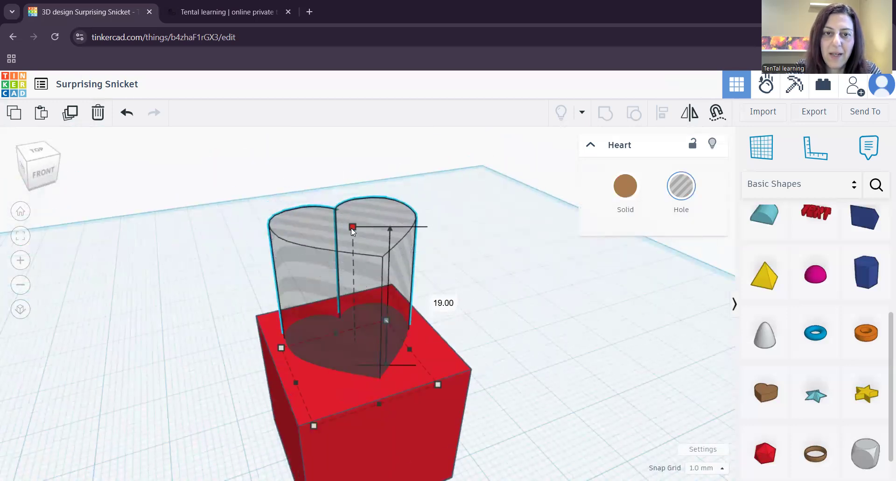
Lower the tall heart hole into the box until only a thin part sticks out above the top face
left_click_drag(354, 188, 353, 296)
right_click_drag(282, 403, 308, 328)
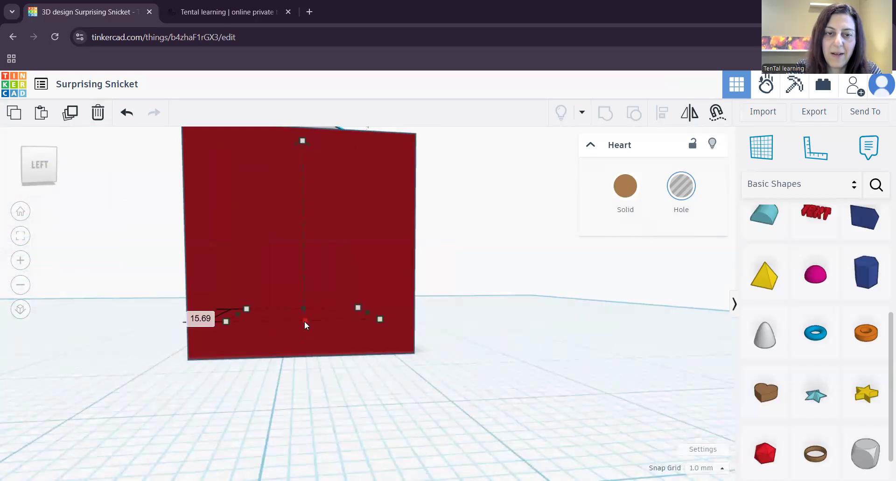
right_click_drag(384, 405, 328, 319)
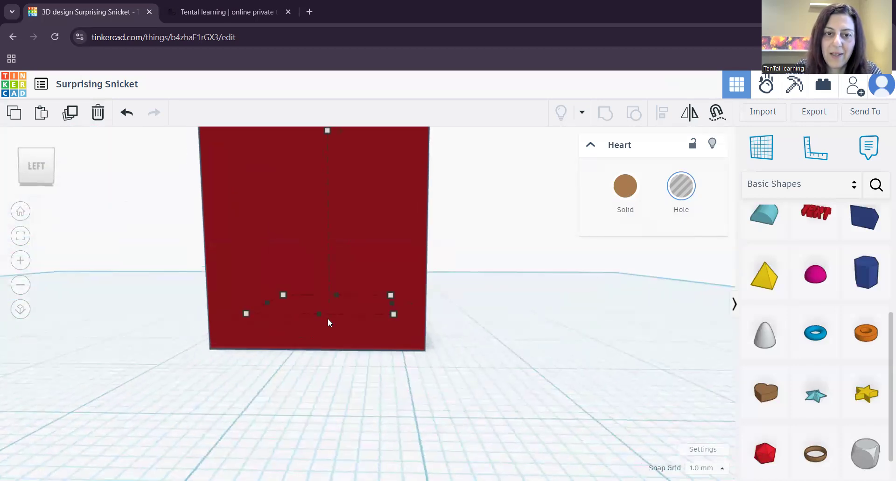
right_click_drag(380, 330, 356, 351)
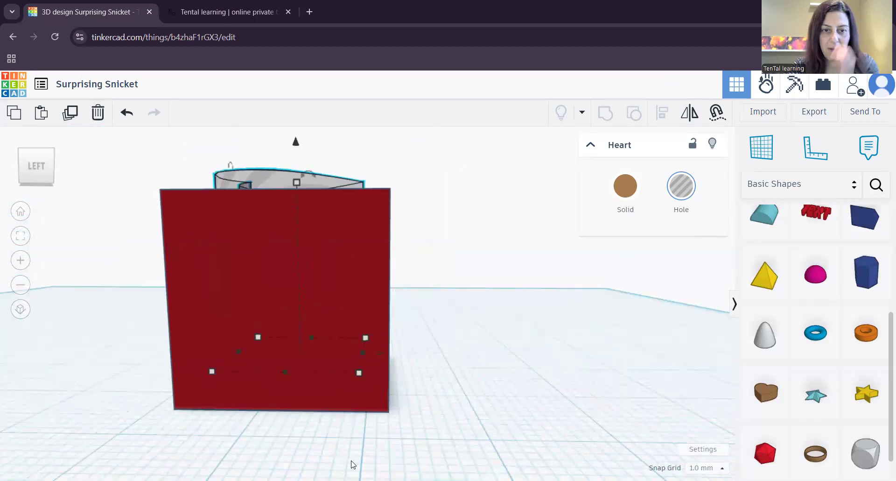
right_click_drag(413, 444, 383, 397)
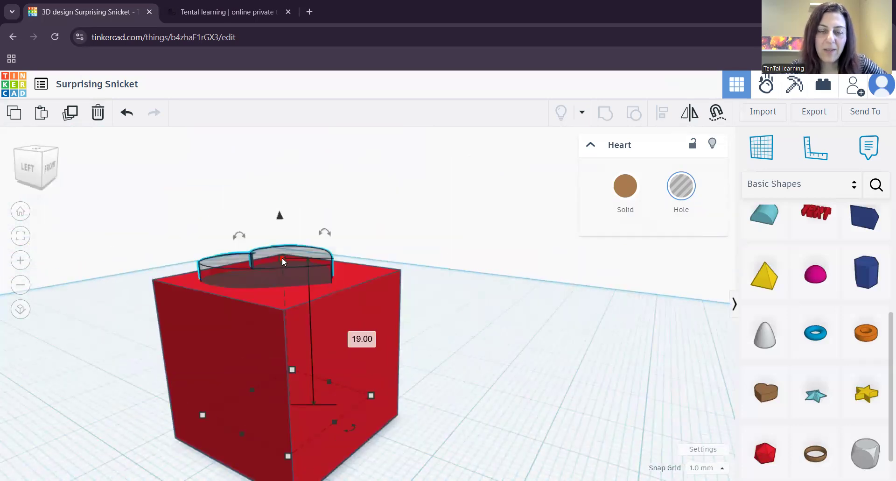
Group the tall heart hole with the red box to cut a deep heart-shaped recess
left_click_drag(164, 196, 365, 414)
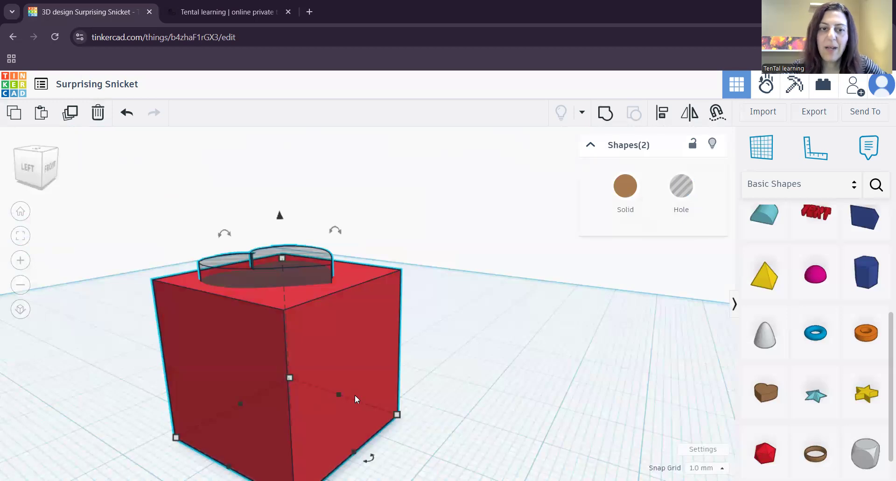
left_click(605, 114)
right_click_drag(469, 294, 457, 400)
middle_click_drag(451, 326, 456, 370)
right_click_drag(357, 416, 395, 344)
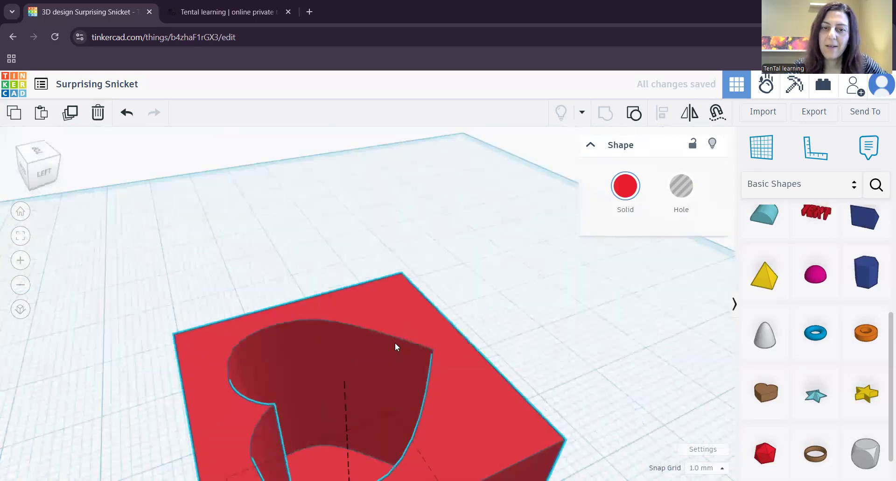
Examine the deep heart recess from above and from different sides of the box
middle_click_drag(380, 434, 394, 376)
scroll(394, 376, "down", 3)
scroll(393, 410, "down", 3)
right_click_drag(393, 422, 369, 425)
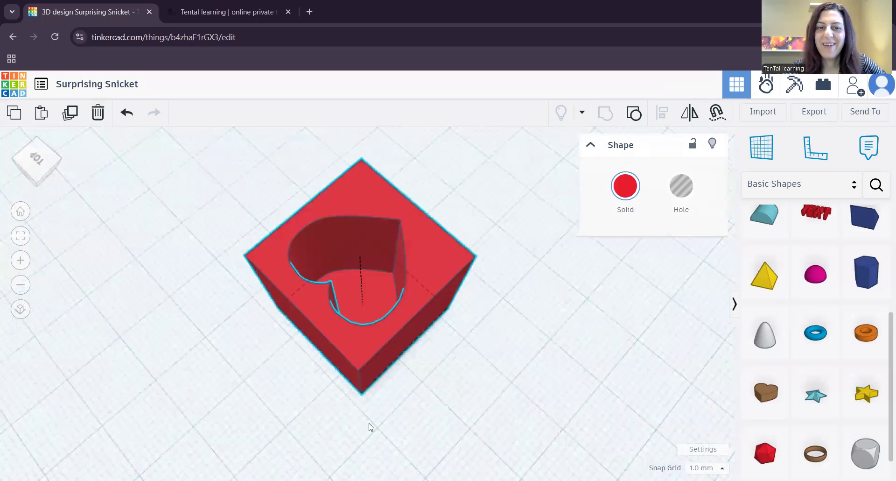
right_click_drag(310, 413, 254, 411)
right_click_drag(419, 418, 340, 390)
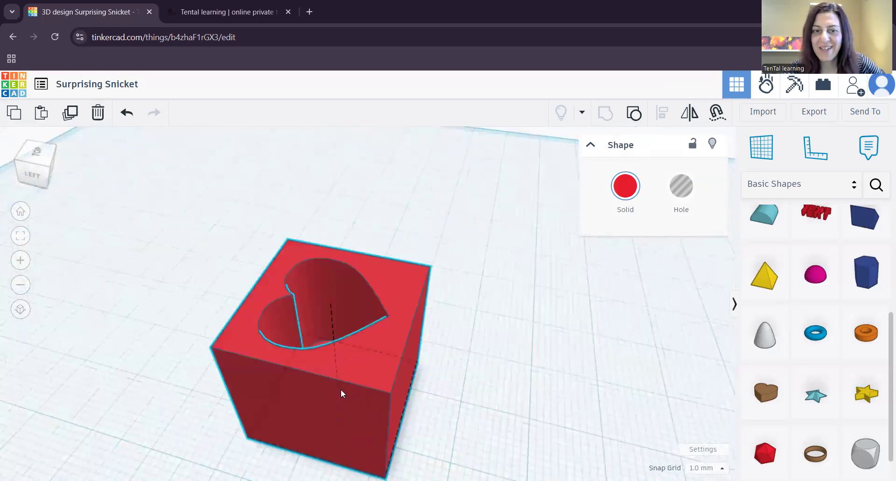
right_click_drag(434, 385, 400, 350)
right_click_drag(409, 319, 415, 385)
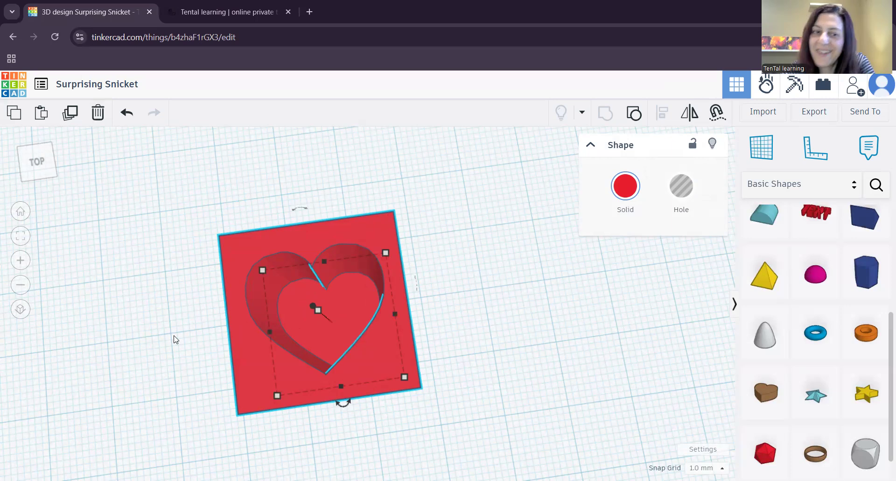
right_click_drag(308, 280, 139, 346)
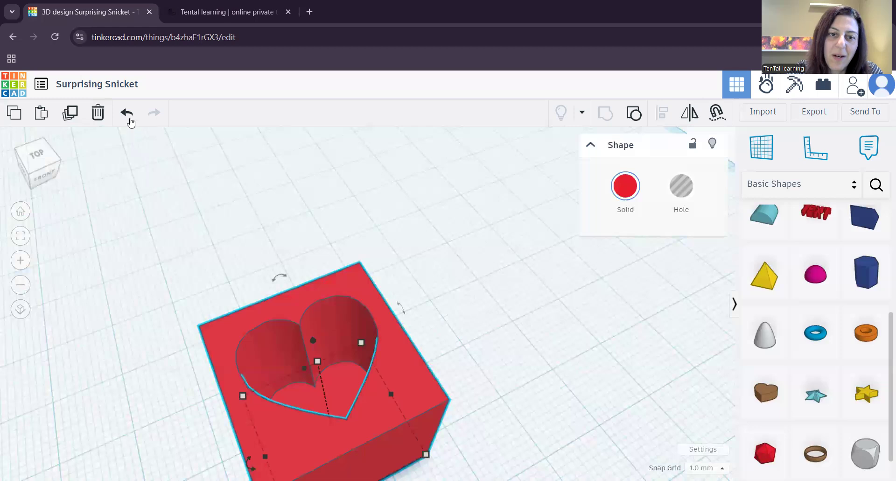
Undo the last grouping and stretch the heart hole upward to make it taller than the red box
left_click(129, 119)
middle_click_drag(398, 438, 320, 247)
left_click(317, 243)
right_click_drag(356, 430, 344, 406)
middle_click_drag(347, 358, 345, 280)
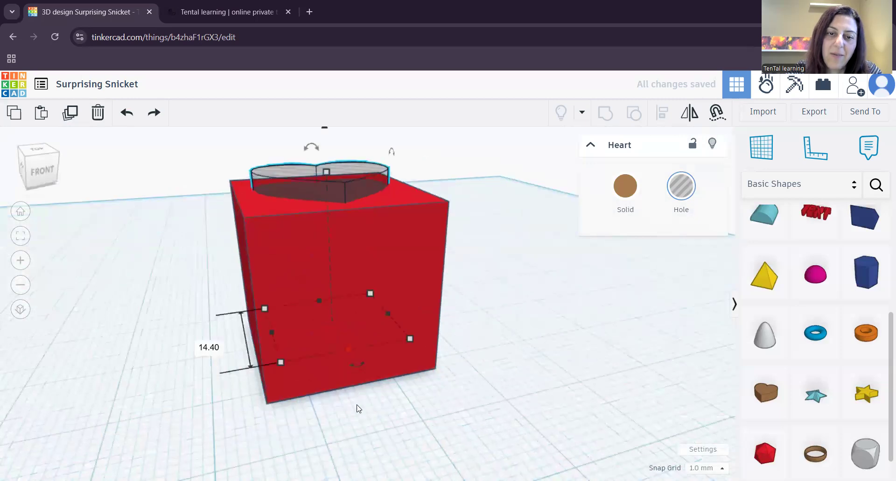
middle_click_drag(336, 183, 332, 299)
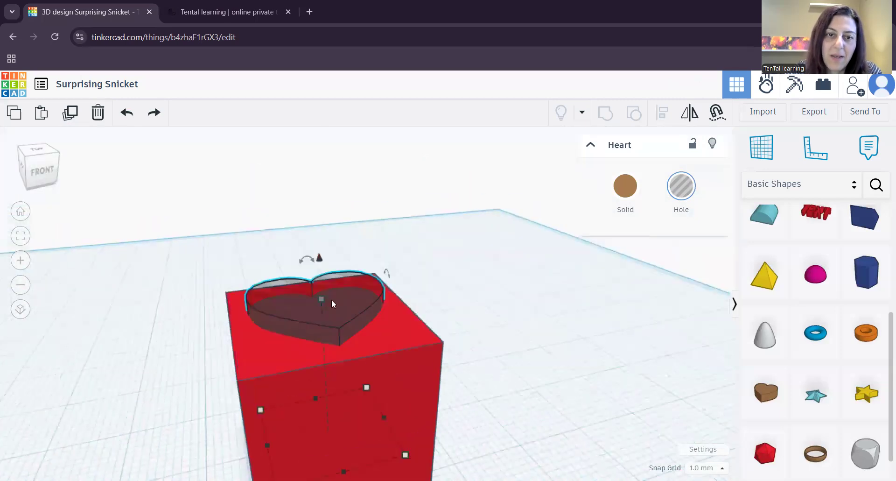
left_click_drag(321, 299, 317, 209)
Lower the heart hole through the box until it sticks out below the base, with a thin part above the top face
left_click_drag(313, 163, 318, 267)
mouse_move(338, 391)
right_mouse_down()
mouse_move(336, 355)
mouse_move(359, 336)
mouse_move(388, 376)
mouse_move(367, 402)
mouse_move(401, 303)
mouse_move(337, 386)
right_mouse_up()
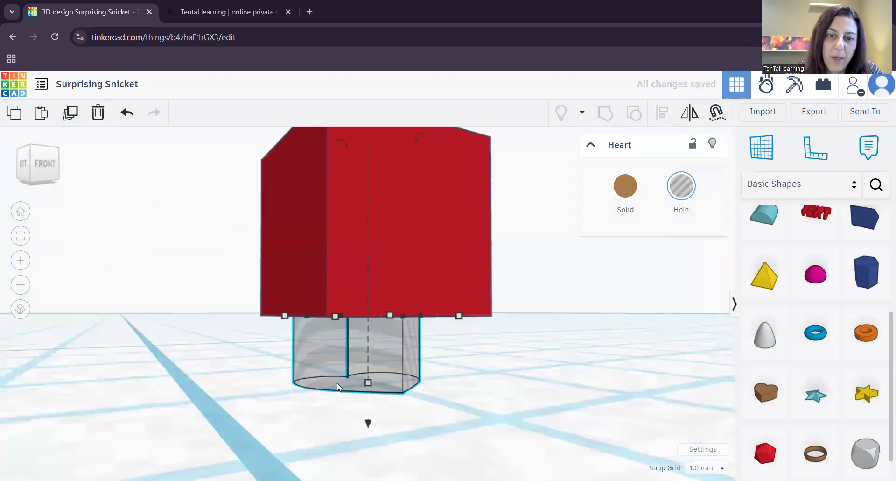
right_click_drag(339, 415, 431, 350)
right_click_drag(347, 425, 350, 343)
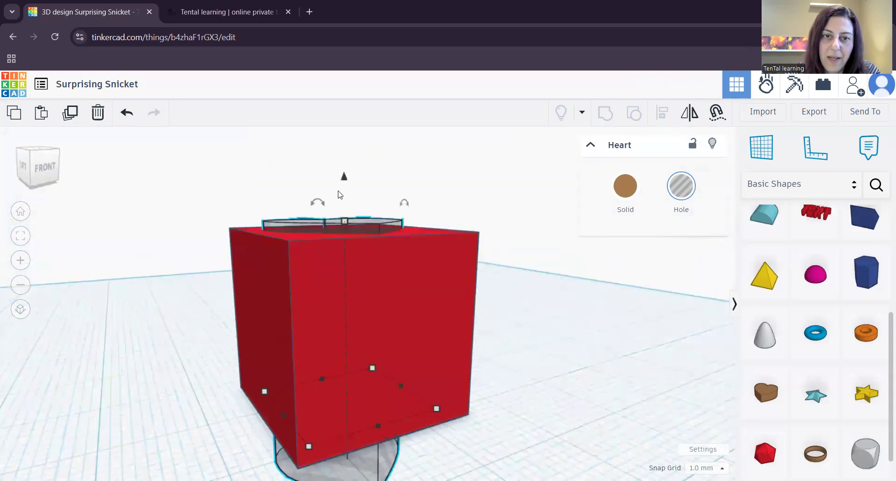
mouse_move(344, 177)
left_mouse_down()
mouse_move(345, 167)
mouse_move(345, 183)
left_mouse_up()
Group the heart hole with the red box to cut a heart-shaped opening right through it
left_click_drag(198, 172, 349, 306)
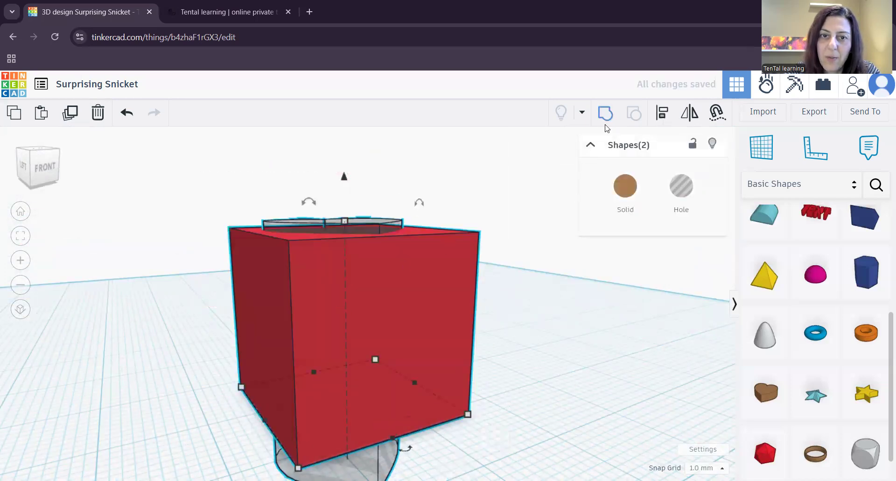
left_click(605, 122)
right_click_drag(530, 270, 411, 350)
scroll(452, 370, "up", 3)
scroll(406, 360, "down", 3)
scroll(446, 295, "up", 3)
right_click_drag(446, 295, 300, 352)
right_click_drag(361, 425, 274, 200)
scroll(353, 320, "down", 4)
Reduce the height of the red box with the heart opening to turn it into a thin plate
left_click_drag(271, 198, 289, 327)
right_click_drag(394, 418, 353, 379)
right_click_drag(409, 414, 374, 383)
right_click_drag(479, 366, 382, 415)
right_click_drag(394, 306, 298, 338)
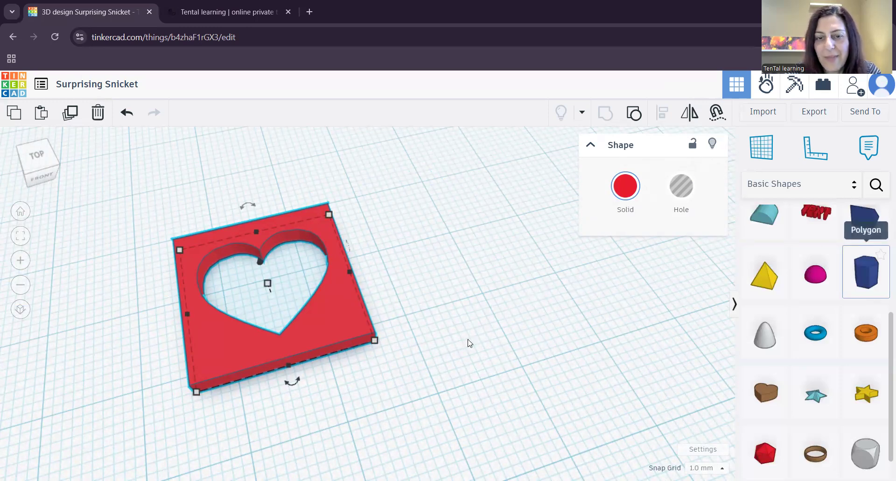
Place a six-sided polygon beside the red heart plate and reduce its height to a low block
left_click(366, 346)
middle_click_drag(288, 326, 187, 356)
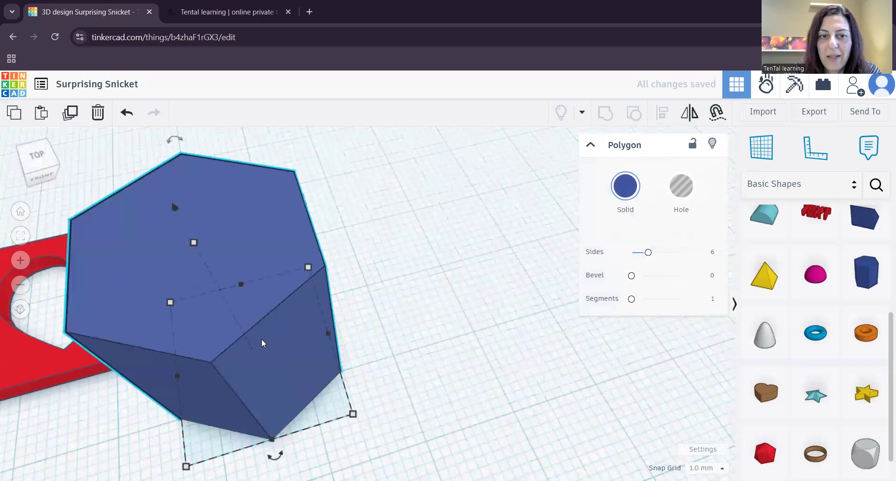
right_click_drag(230, 300, 262, 280)
left_click_drag(246, 225, 262, 383)
middle_click_drag(290, 375, 300, 353)
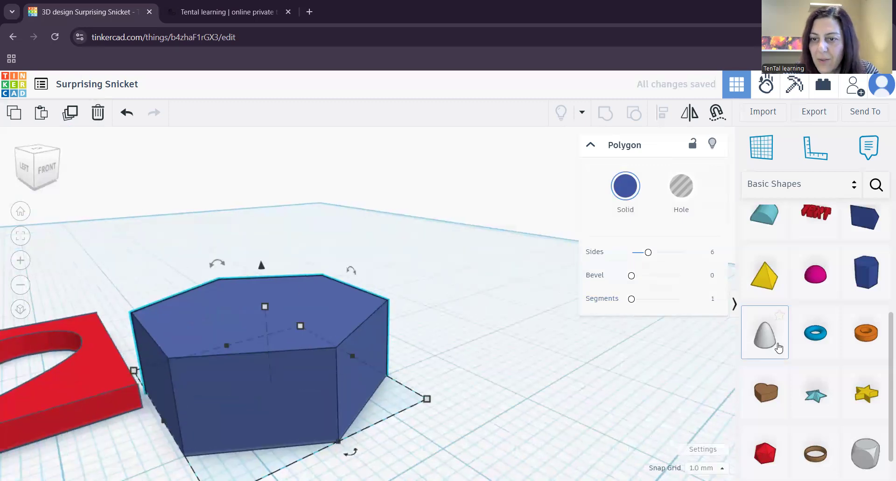
Place a star level with the polygon's top face and shrink it to about 10.02 by 9.53 mm
left_click_drag(681, 323, 324, 307)
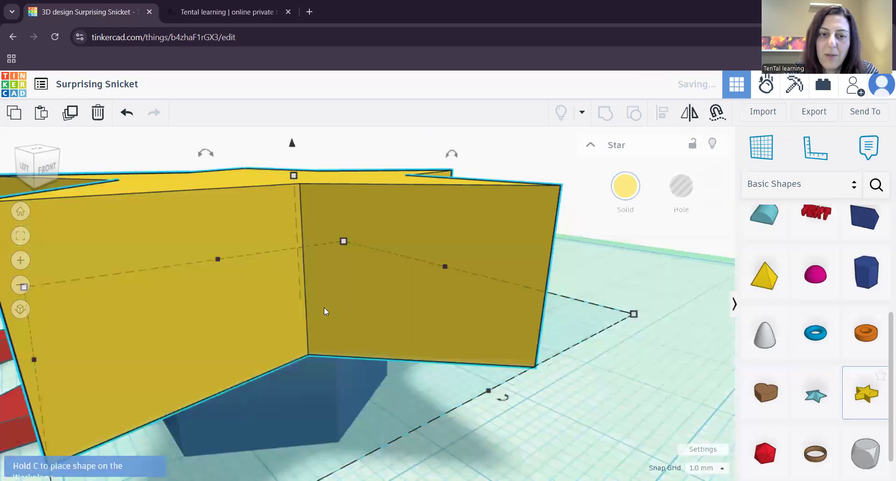
scroll(329, 310, "down", 5)
left_click_drag(274, 372, 326, 286)
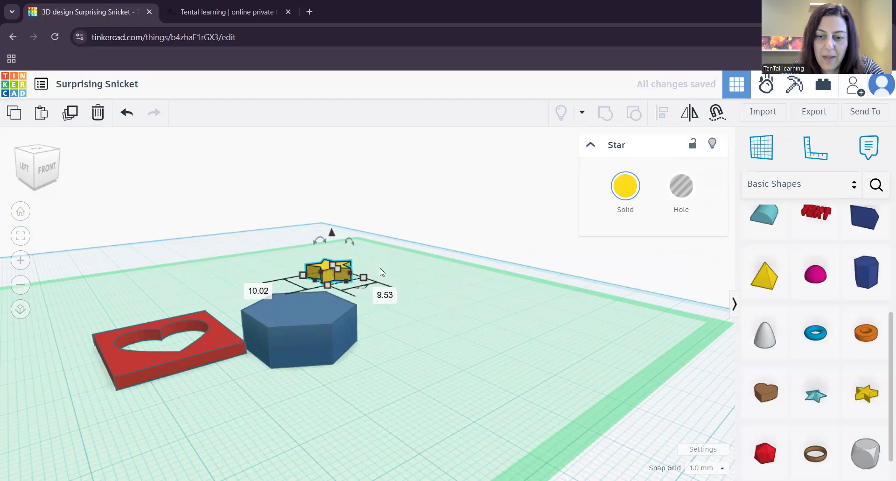
Nudge the star in grid steps toward the polygon until it overlaps the rear edge of the top face
key("Left")
key("Left")
key("Left")
key("Left")
key("Left")
key("Left")
key("Left")
key("Left")
key("Down")
key("Down")
key("Down")
key("Down")
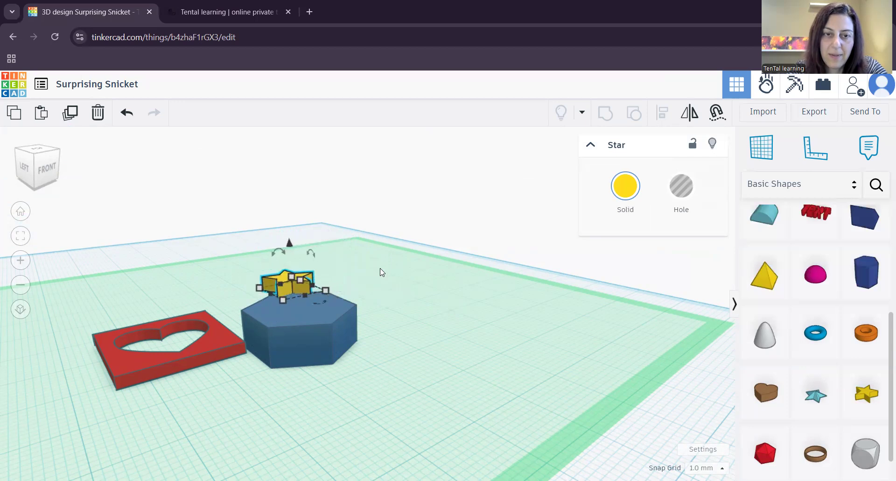
Turn the star into a hole
scroll(399, 326, "up", 3)
middle_click_drag(341, 369, 378, 423)
right_click_drag(378, 422, 356, 457)
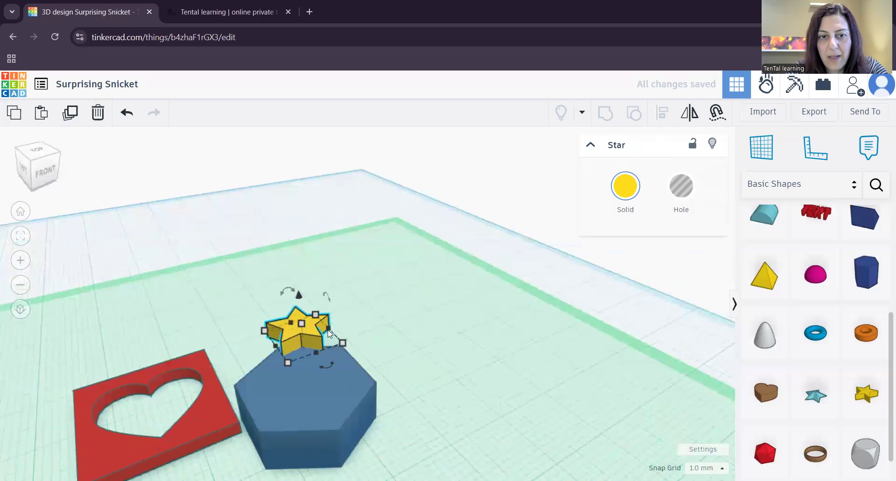
left_click(682, 186)
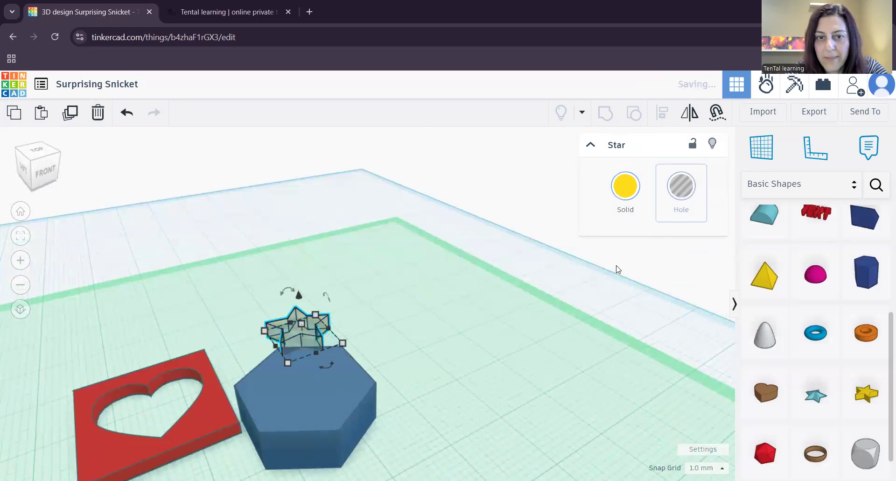
scroll(382, 437, "up", 3)
right_click_drag(382, 438, 237, 450)
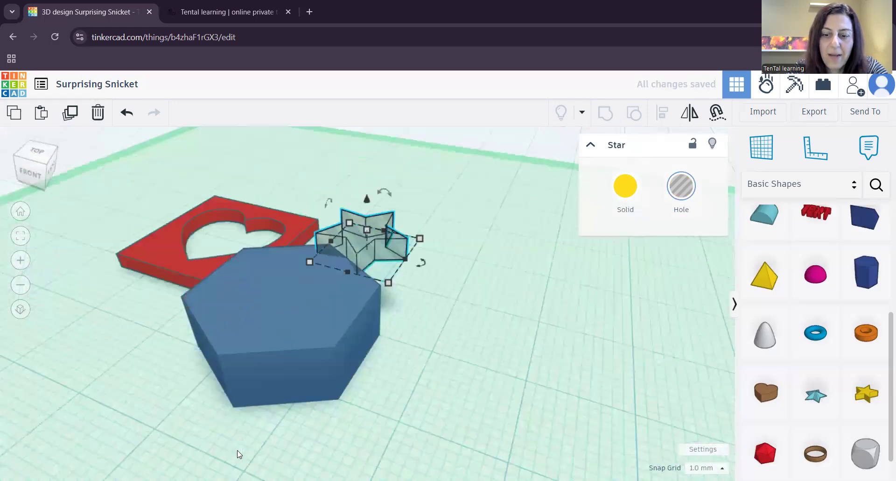
Move the star hole onto the middle of the polygon's top face, shifting it by about -4.26 and 11.02 mm
left_click(35, 150)
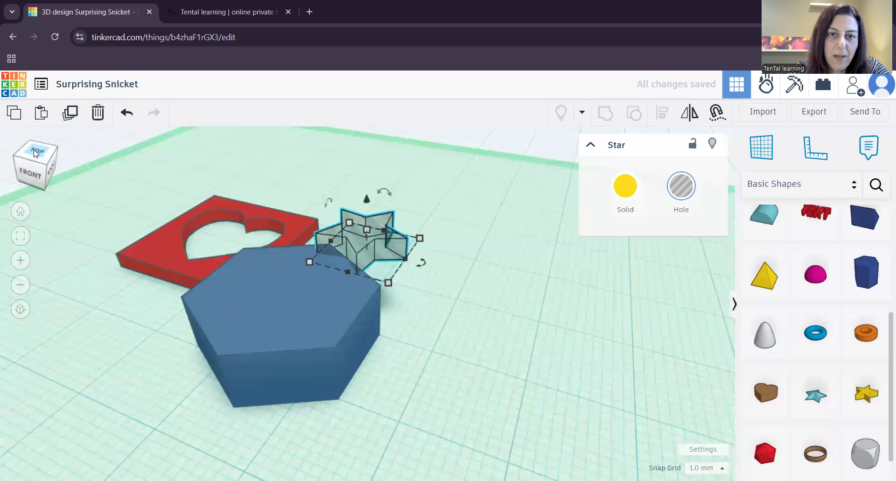
left_click_drag(330, 200, 287, 311)
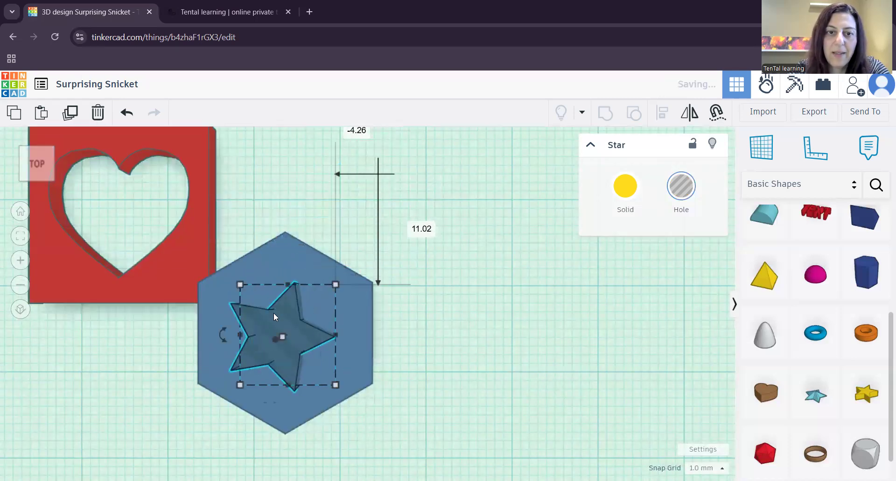
left_click(291, 306)
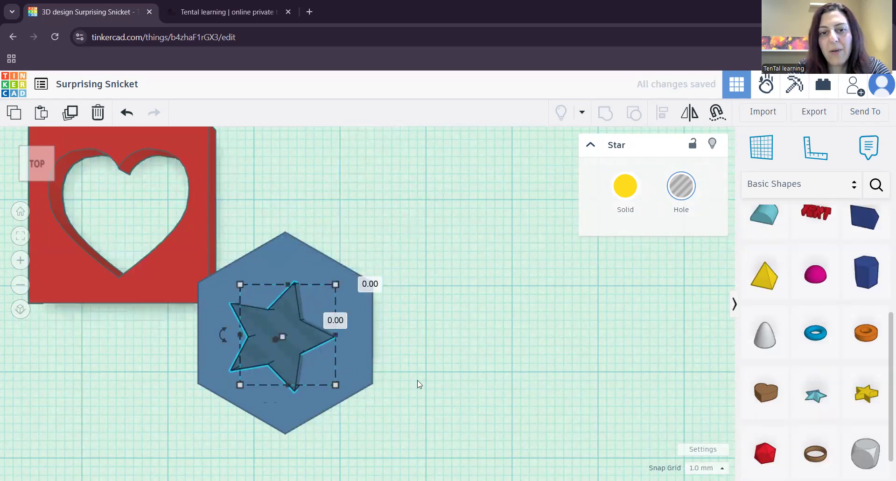
left_click(479, 258)
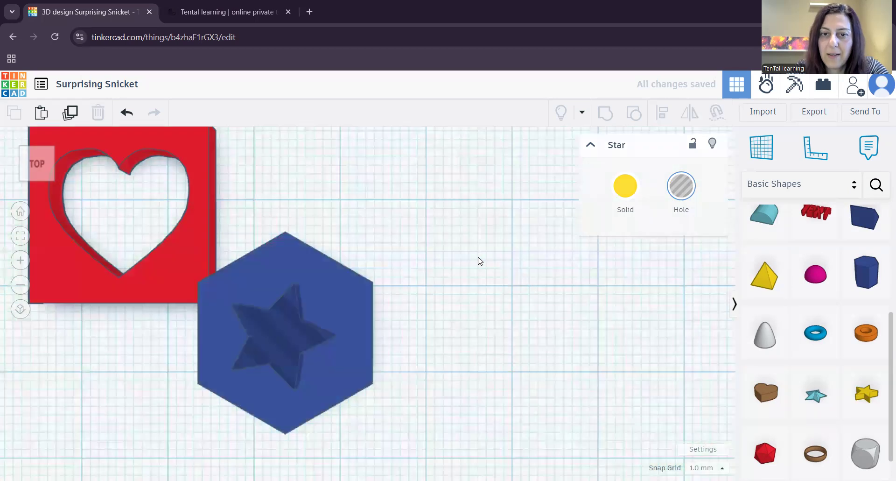
Align the star hole and the polygon on their centres in both horizontal directions
right_click_drag(141, 425, 227, 441)
left_click_drag(435, 435, 343, 233)
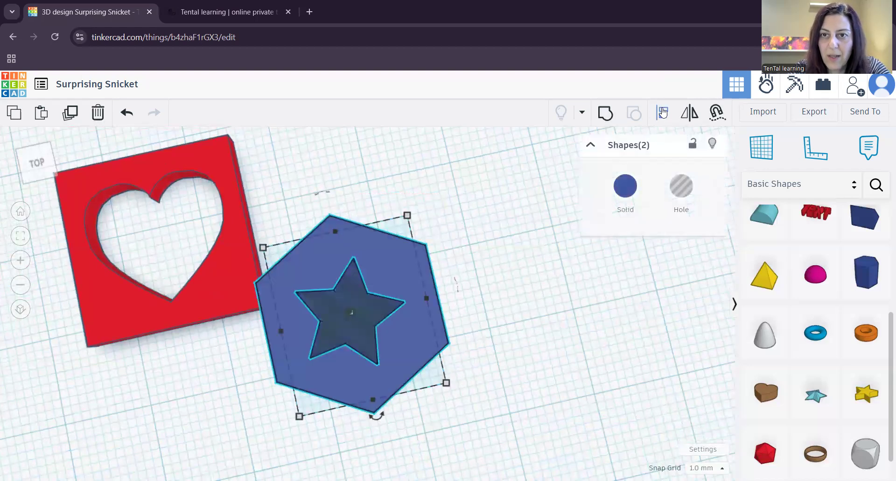
left_click(663, 114)
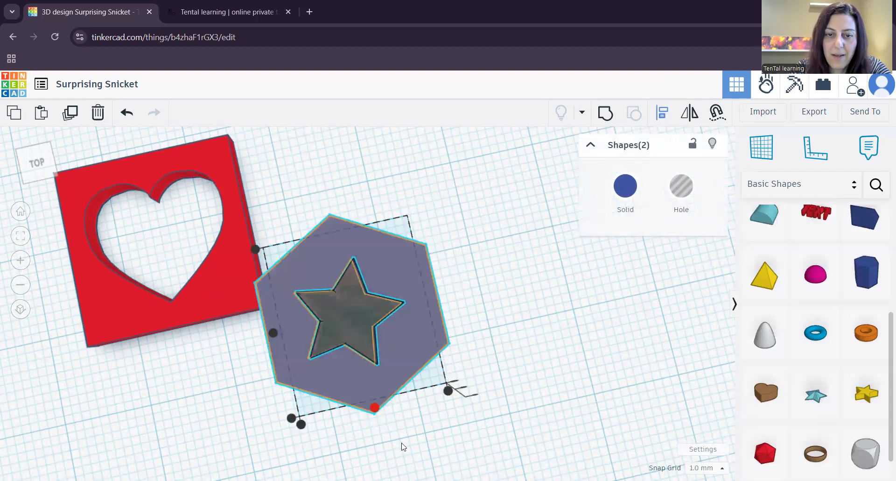
left_click(384, 380)
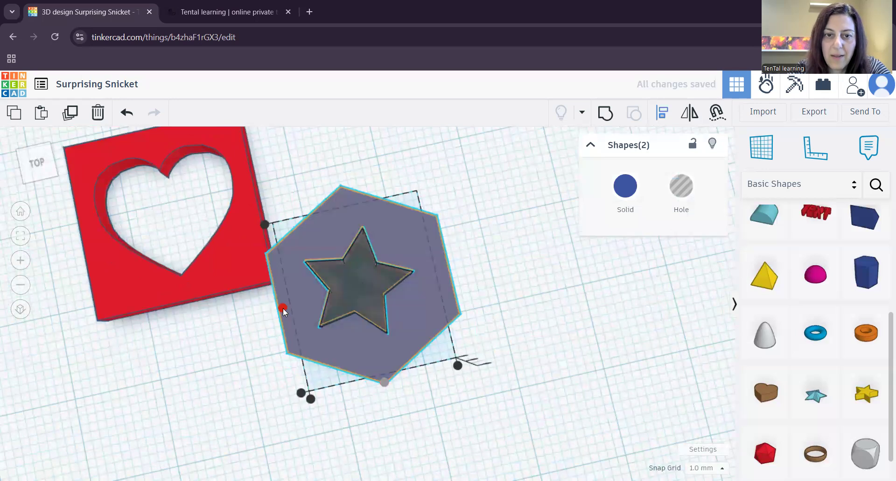
left_click(282, 309)
left_click(467, 408)
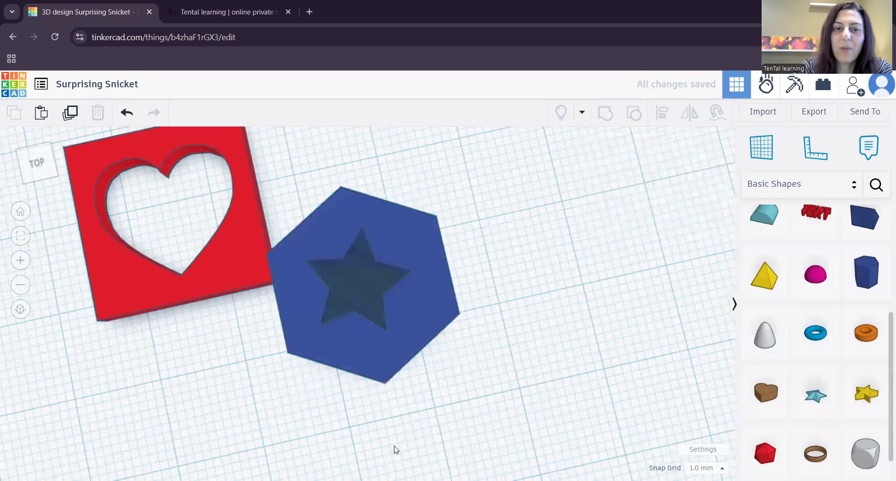
Lower the star hole 1 mm into the polygon
right_click_drag(307, 405, 246, 351)
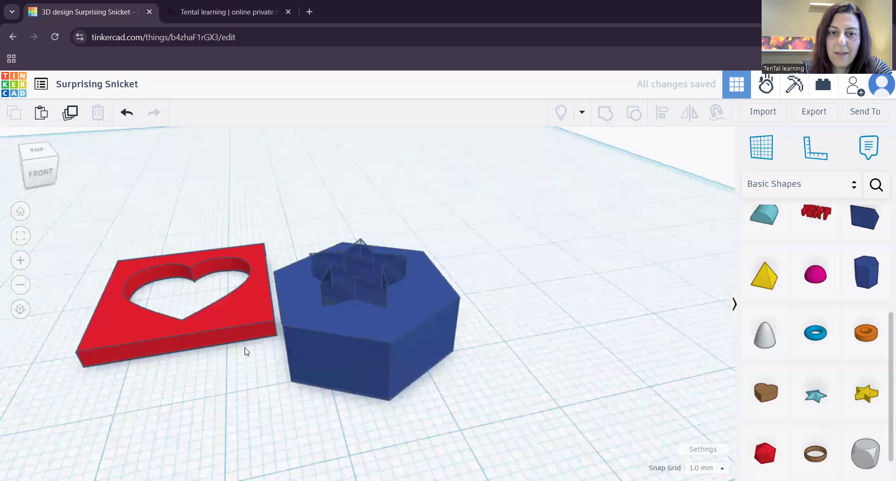
right_click_drag(273, 382, 353, 262)
left_click(354, 263)
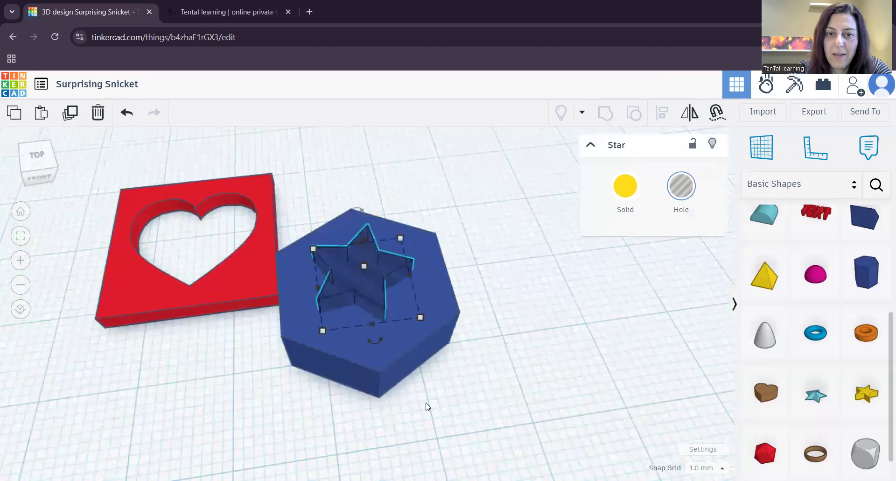
right_click_drag(391, 424, 379, 326)
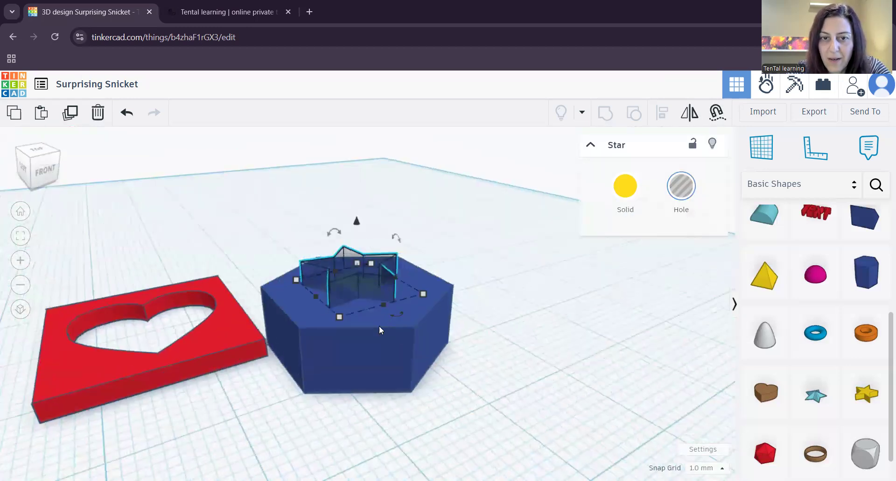
left_click(445, 416)
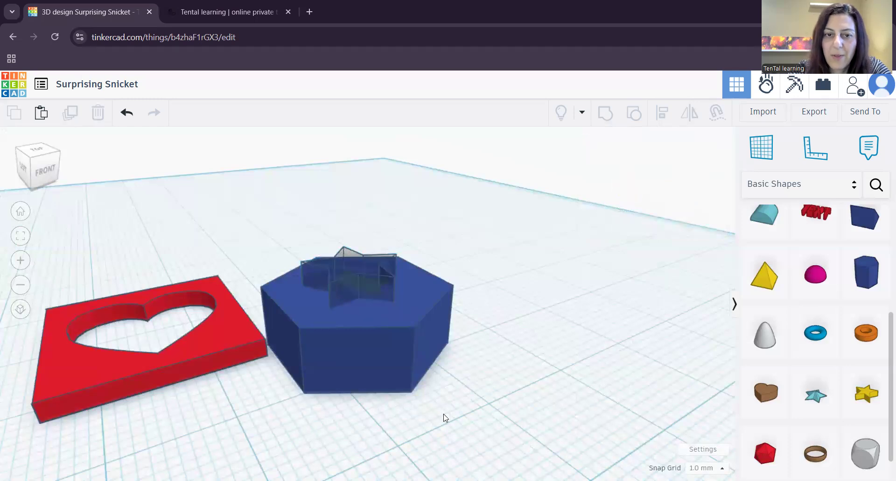
left_click(359, 264)
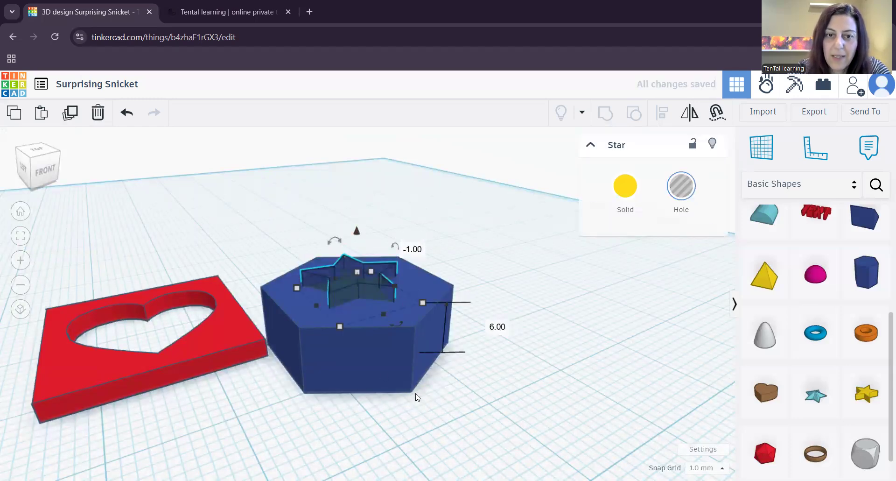
Group the star hole with the polygon to cut a star-shaped recess in its top face
left_click_drag(351, 211, 428, 405)
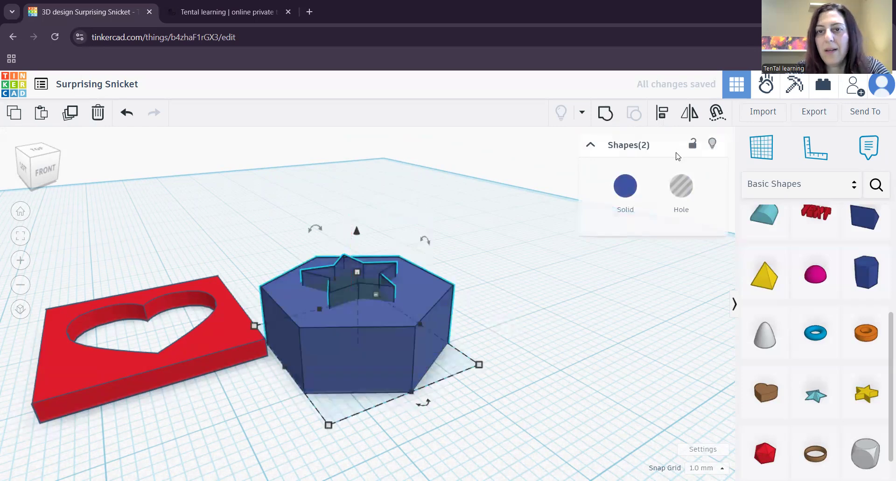
left_click(605, 115)
right_click_drag(480, 226, 342, 256)
right_click_drag(528, 233, 426, 394)
scroll(421, 352, "up", 4)
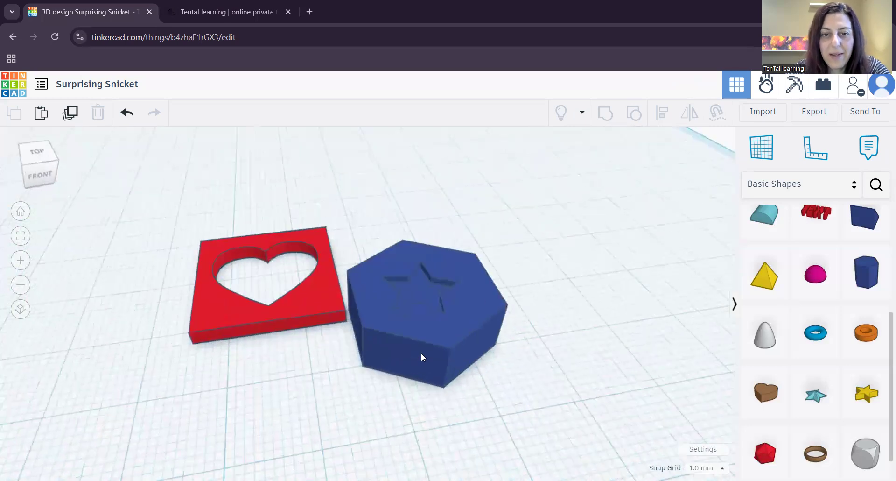
right_click_drag(352, 396, 517, 371)
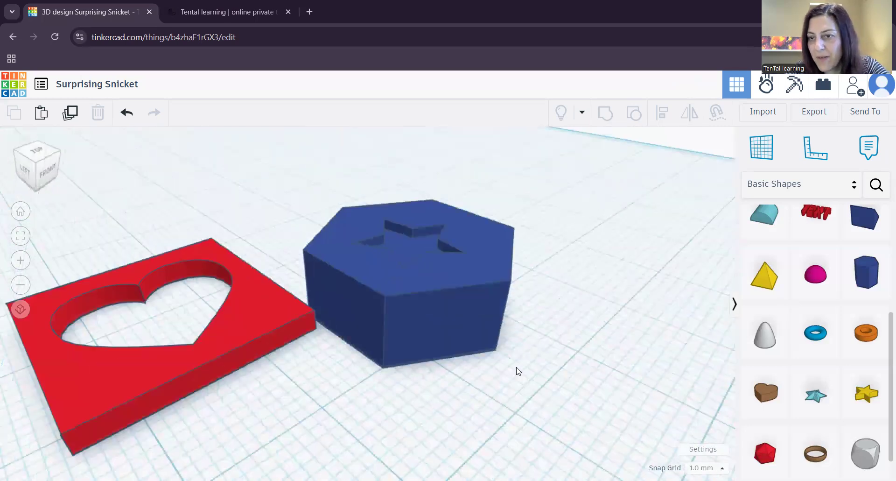
Place a red icosahedron in front of the polygon and the heart plate
scroll(883, 336, "up", 5)
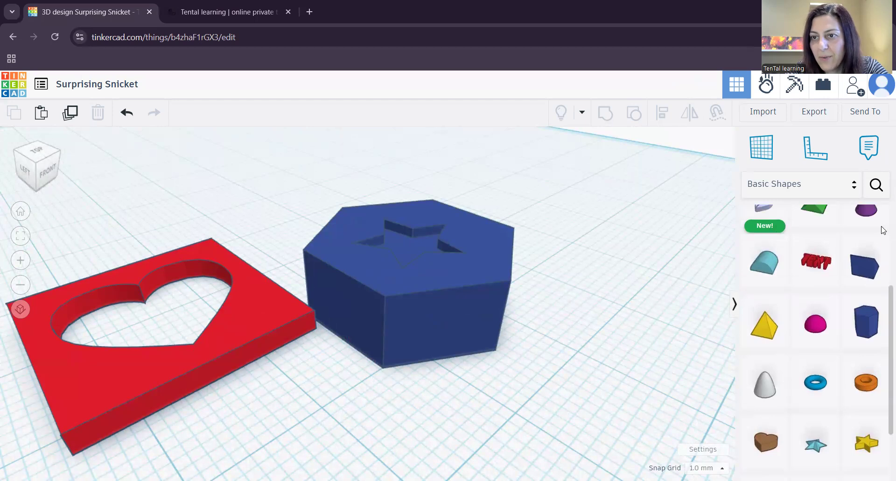
scroll(883, 319, "down", 5)
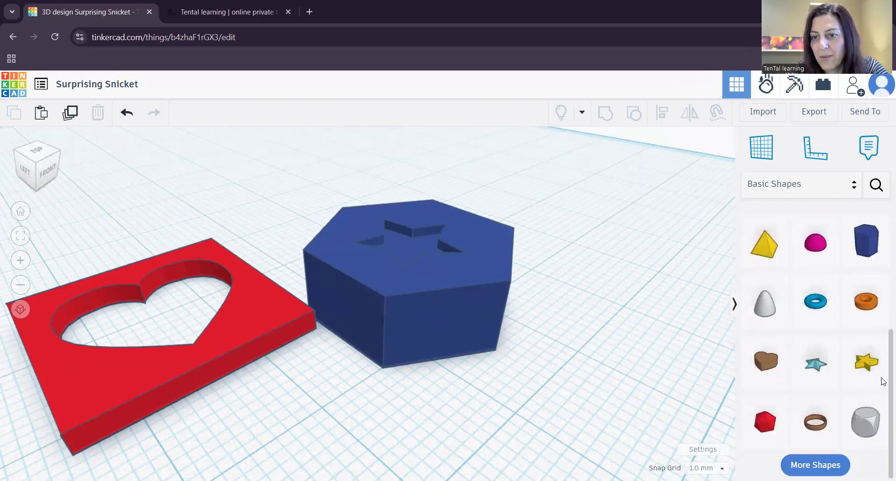
left_click_drag(763, 418, 457, 437)
scroll(506, 425, "down", 5)
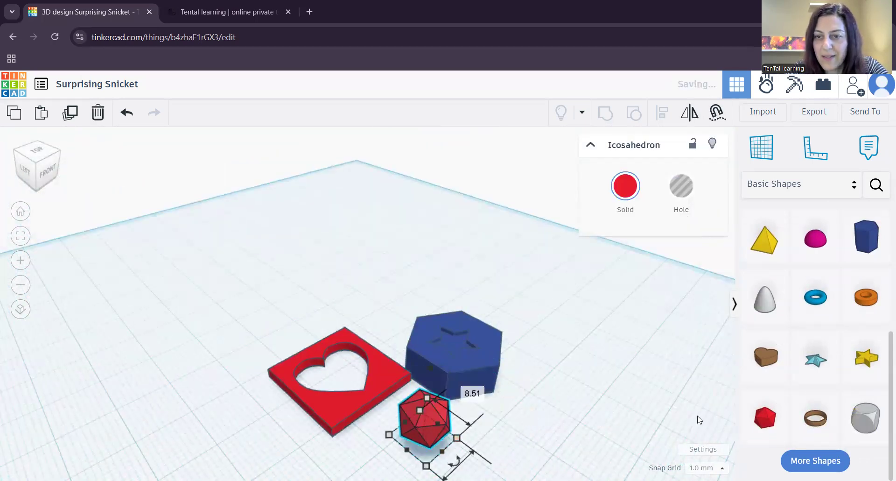
scroll(530, 444, "up", 1)
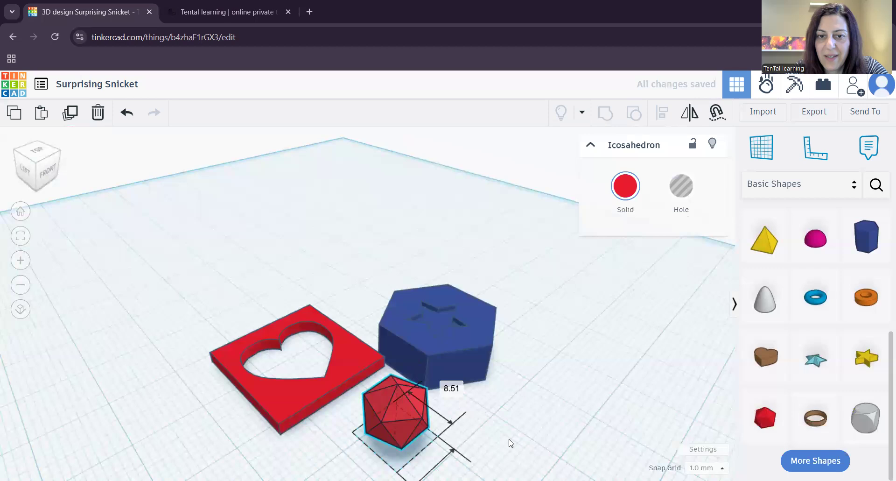
scroll(511, 441, "up", 2)
Delete the blue polygon with the star recess and the red icosahedron
right_click_drag(466, 464, 442, 410)
left_click(411, 359)
key("Delete")
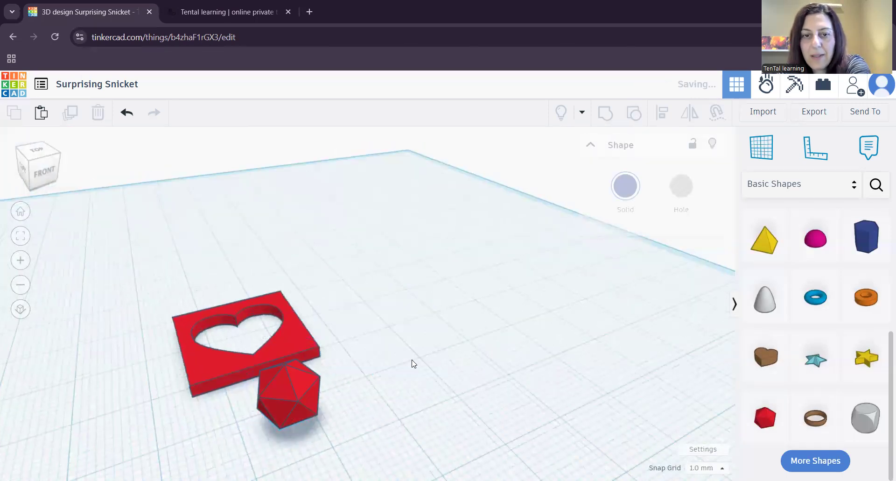
left_click(304, 400)
key("Delete")
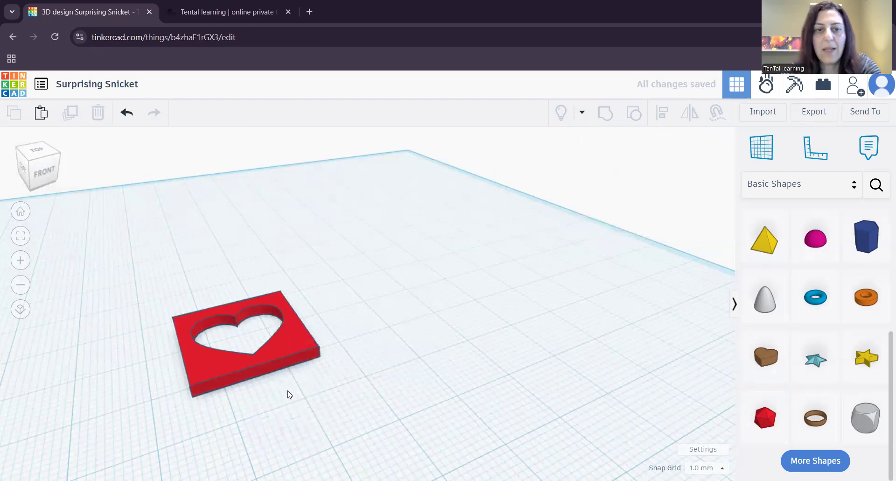
Export only the selected red heart plate as an OBJ file for 3D printing
right_click_drag(380, 405, 397, 368)
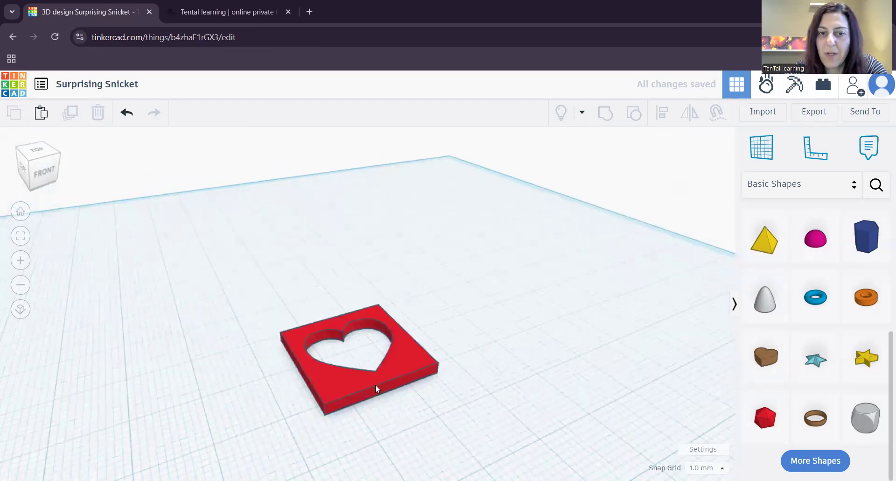
left_click(406, 368)
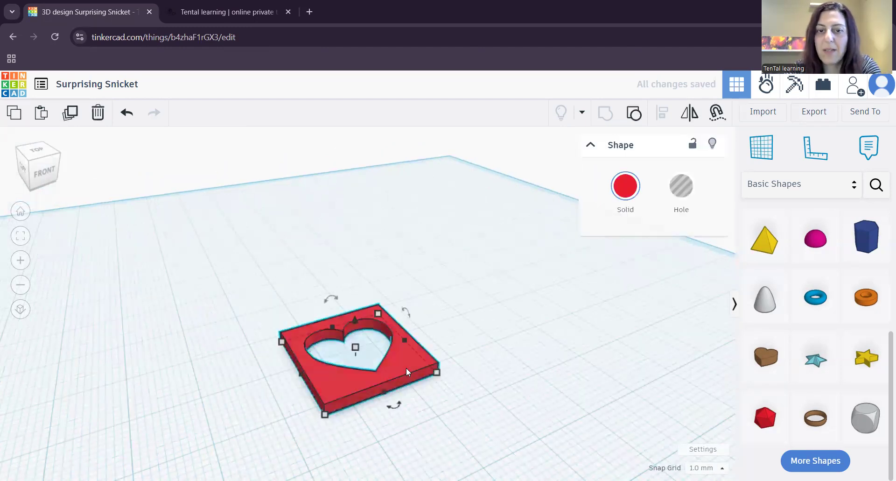
left_click(811, 112)
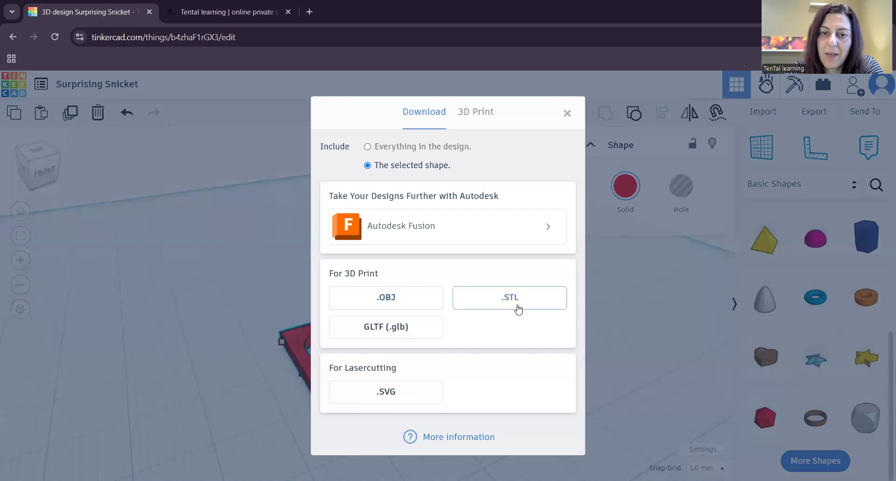
left_click(386, 298)
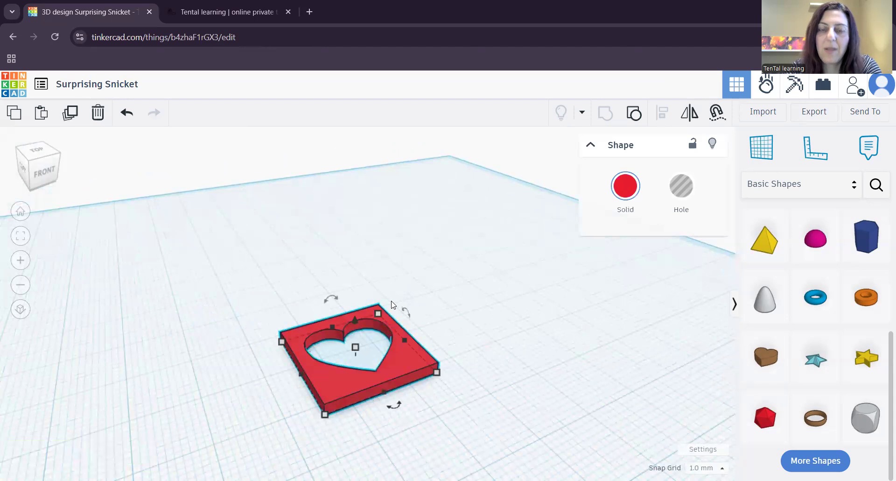